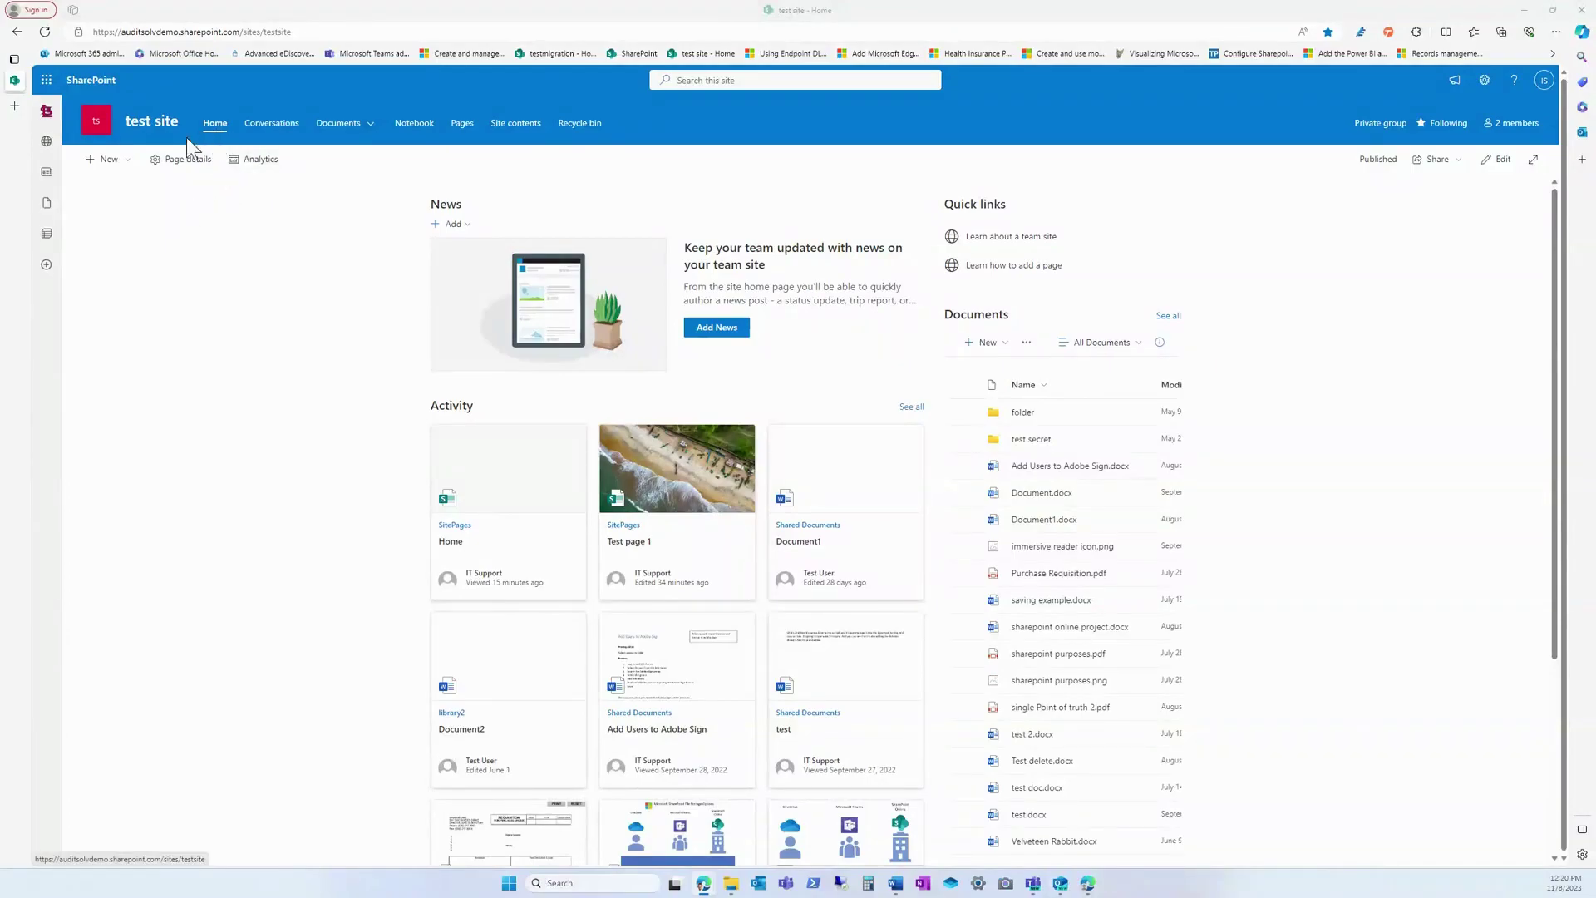
# Create a blank list named "test list" on the site, with an empty description and shown in site navigation.
pyautogui.click(125, 162)
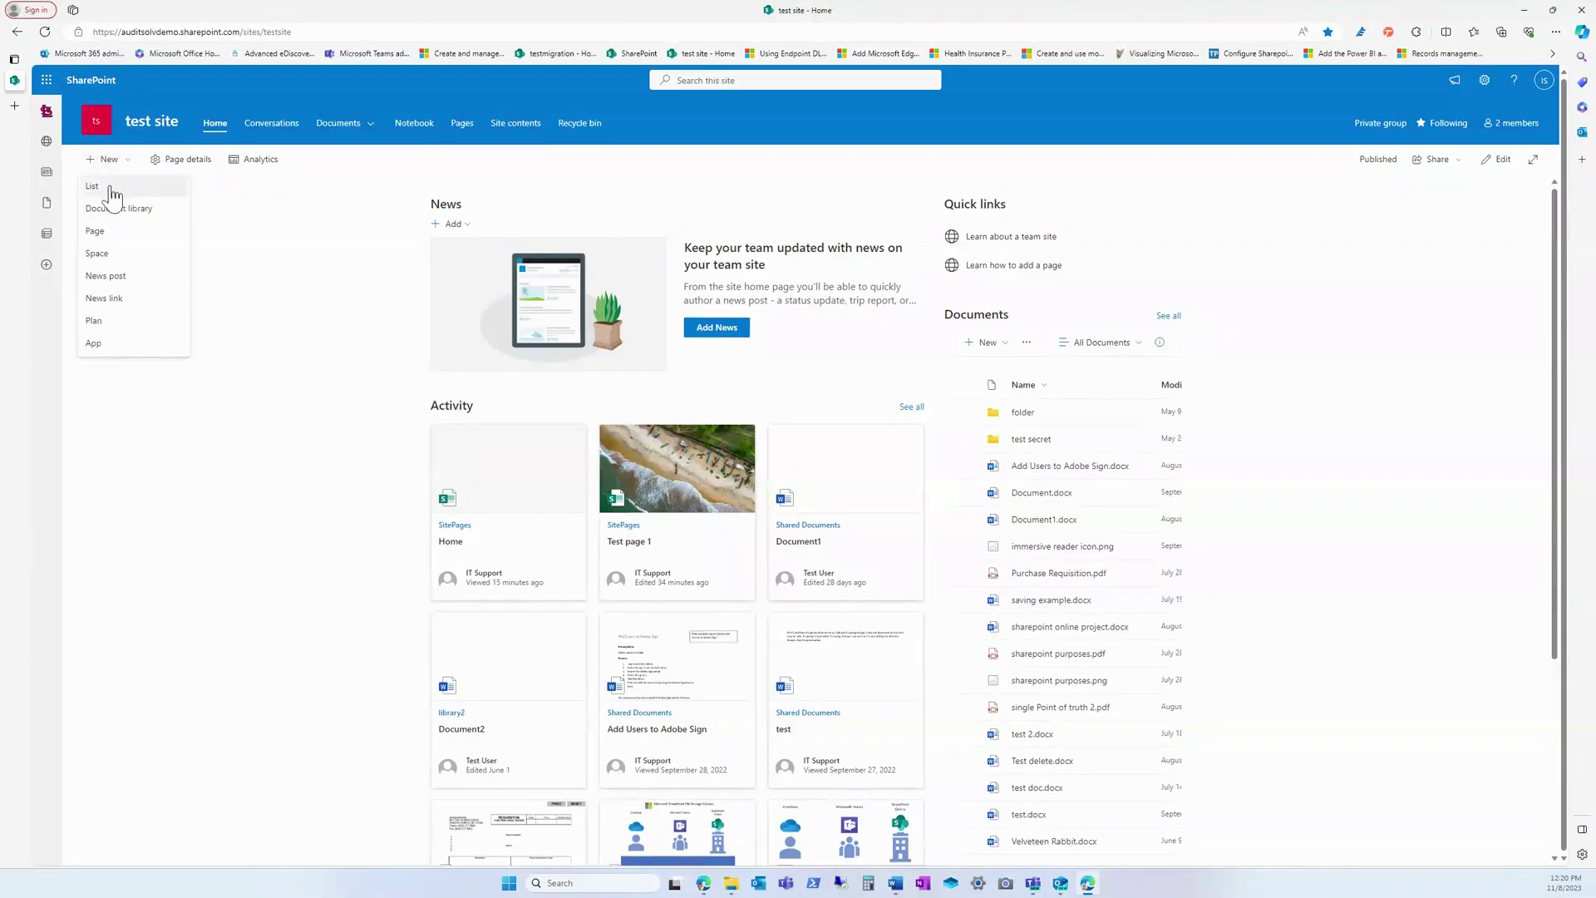
pyautogui.click(111, 188)
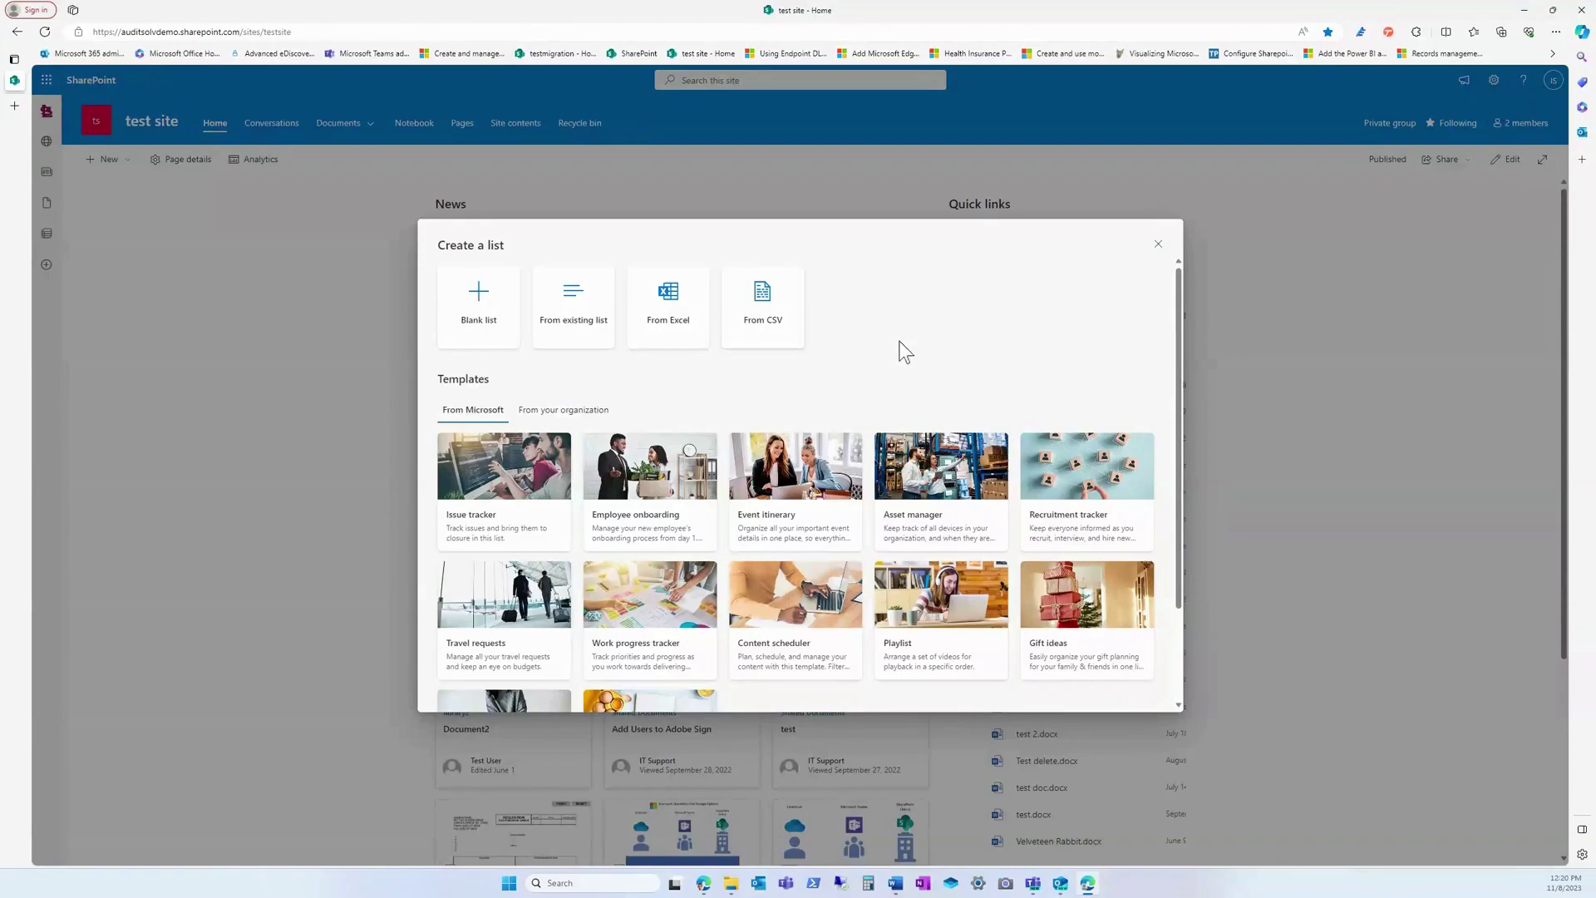
pyautogui.scroll(-2, 900, 341)
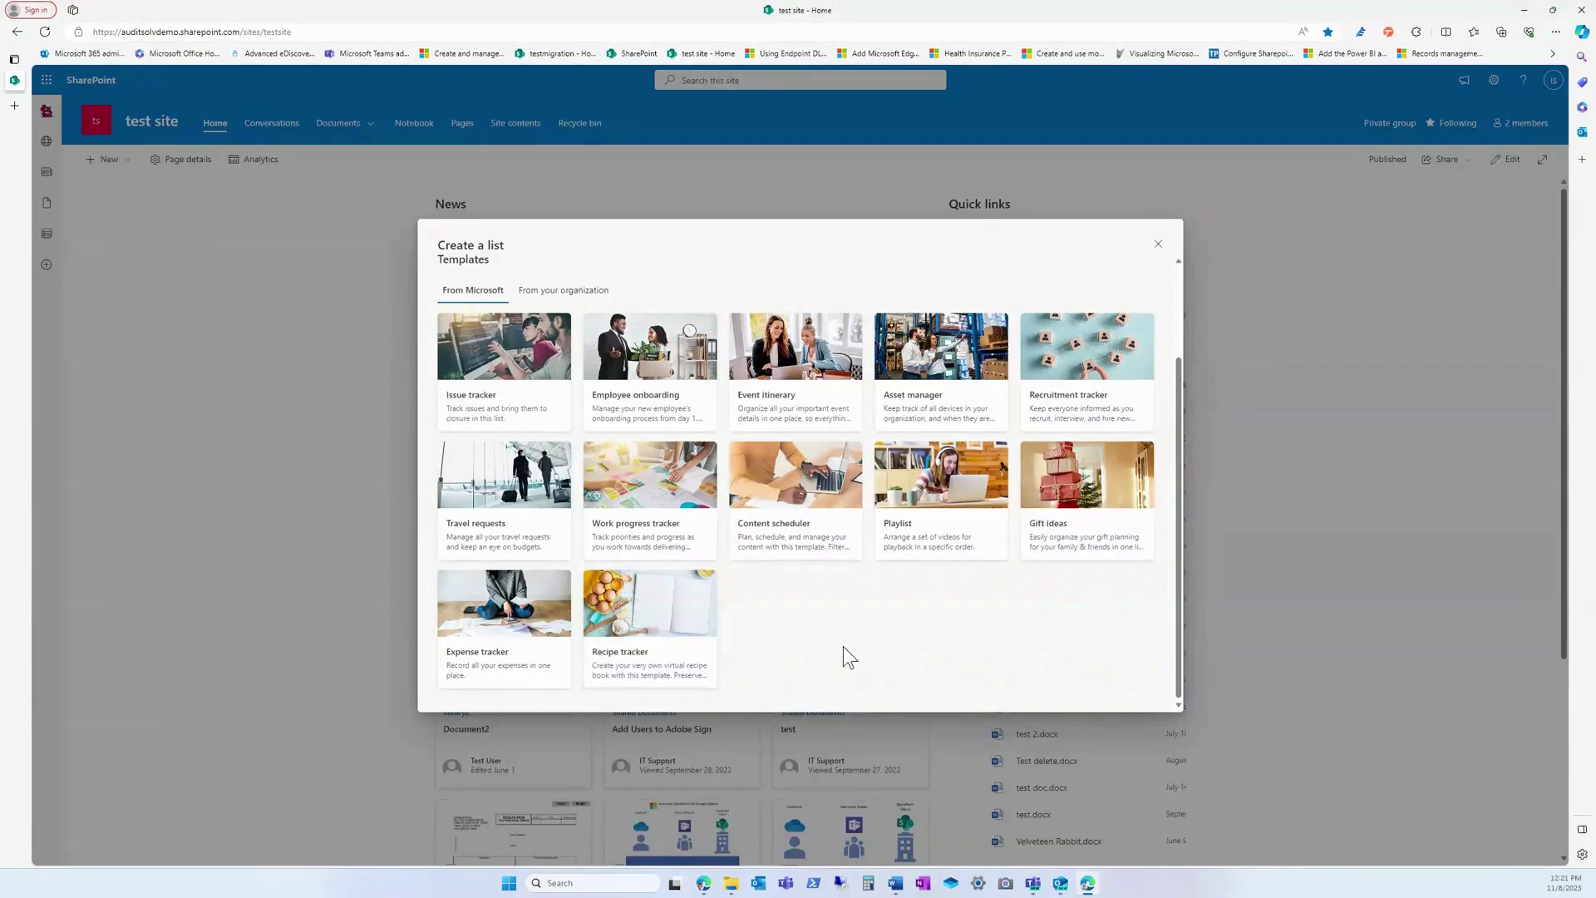
pyautogui.scroll(2, 843, 646)
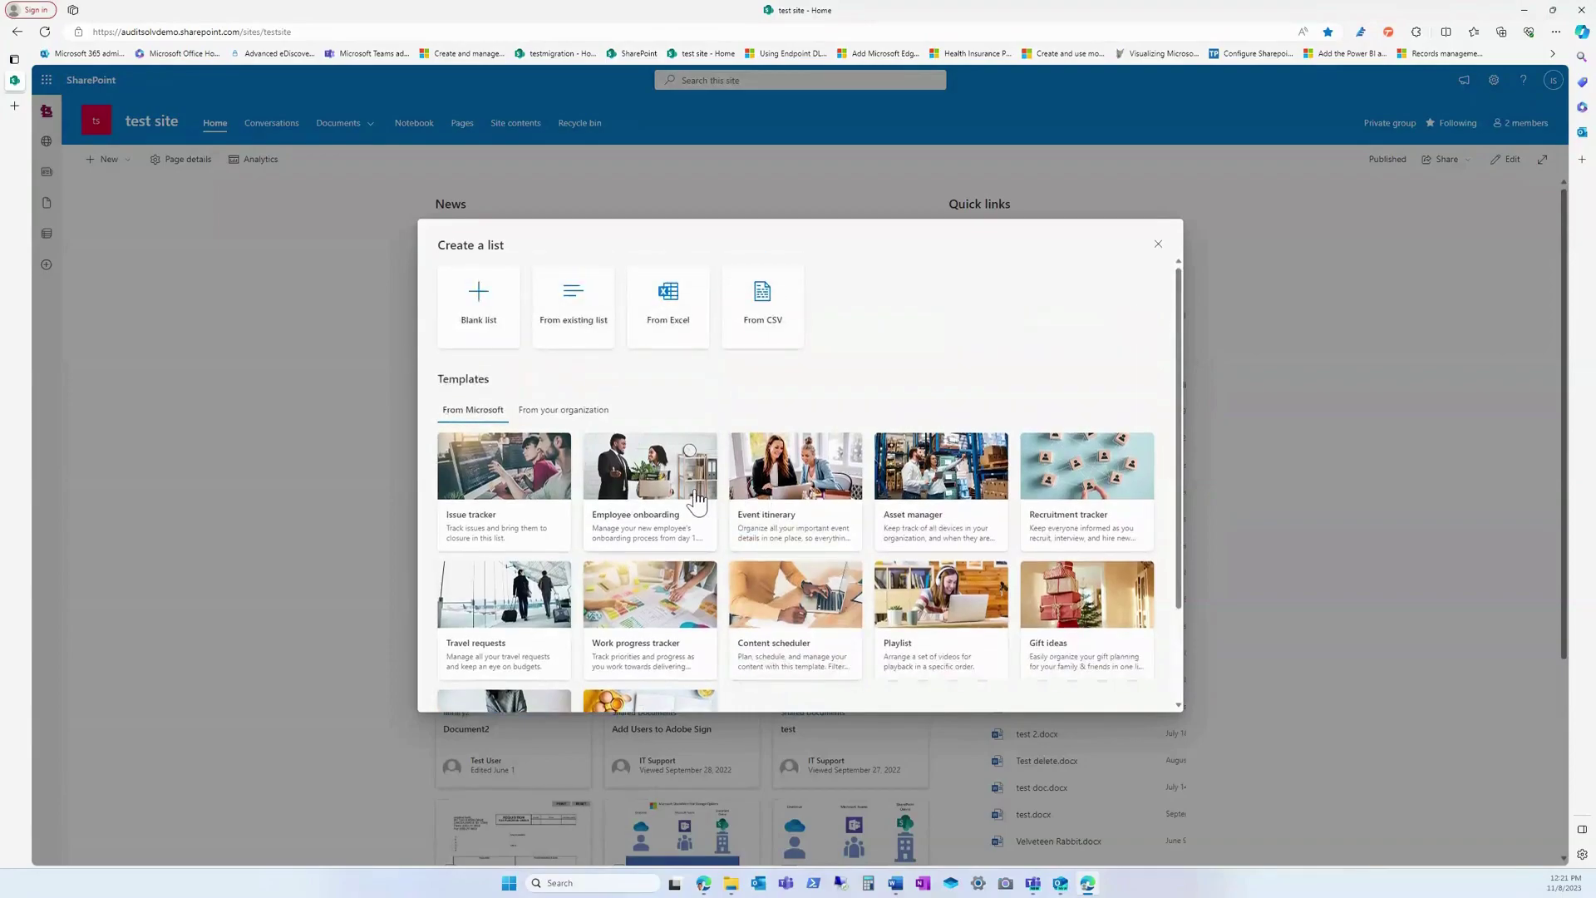
pyautogui.click(482, 309)
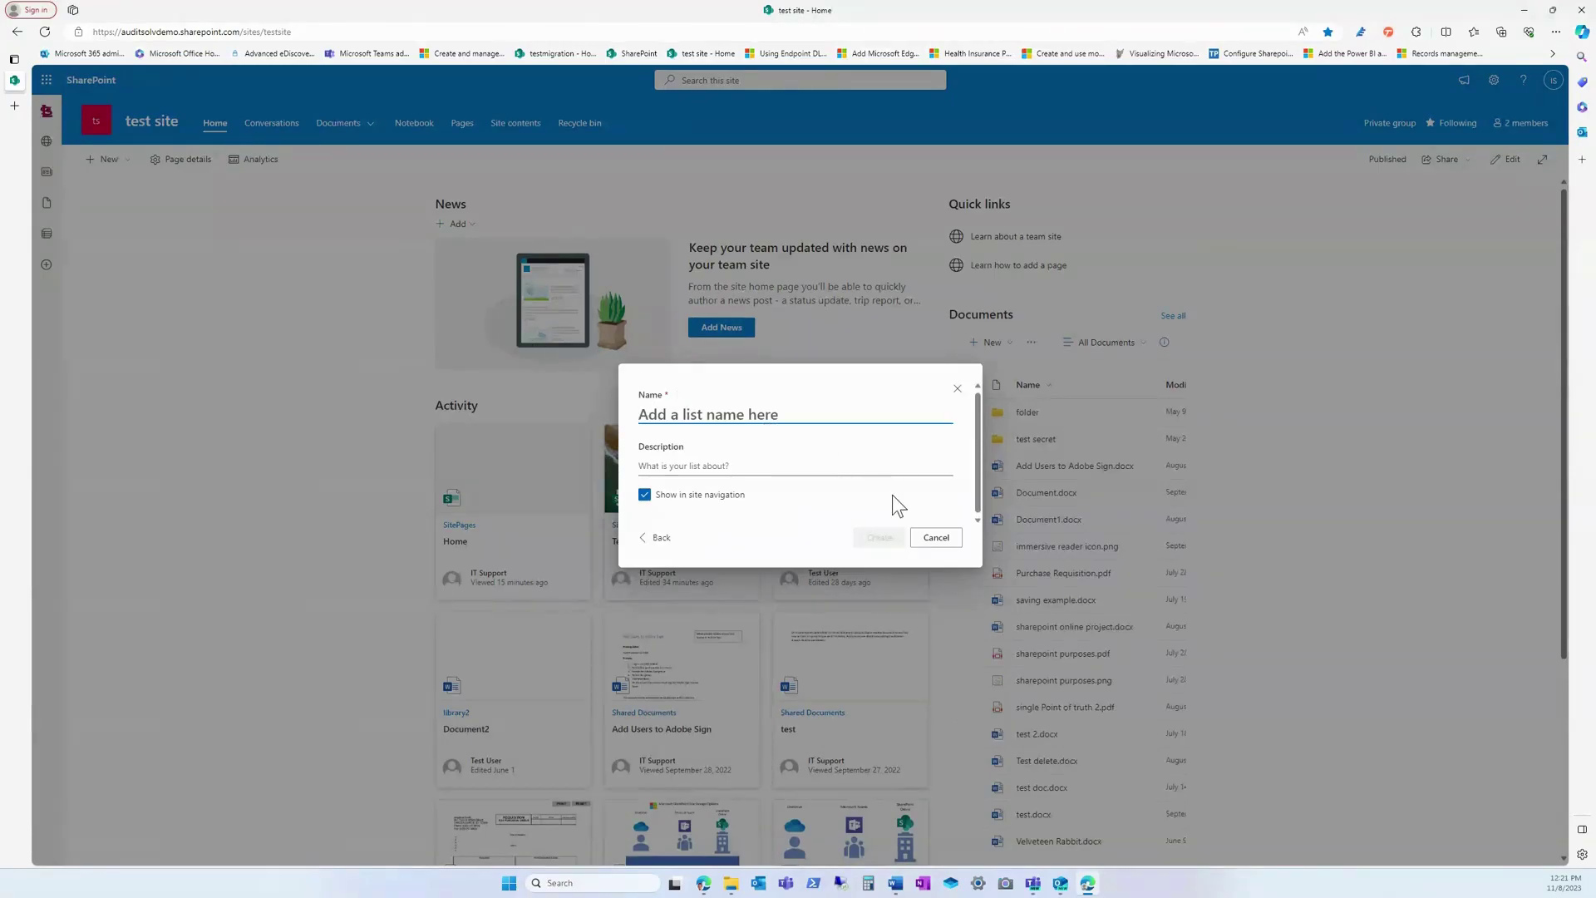
pyautogui.write('test list')
pyautogui.click(764, 466)
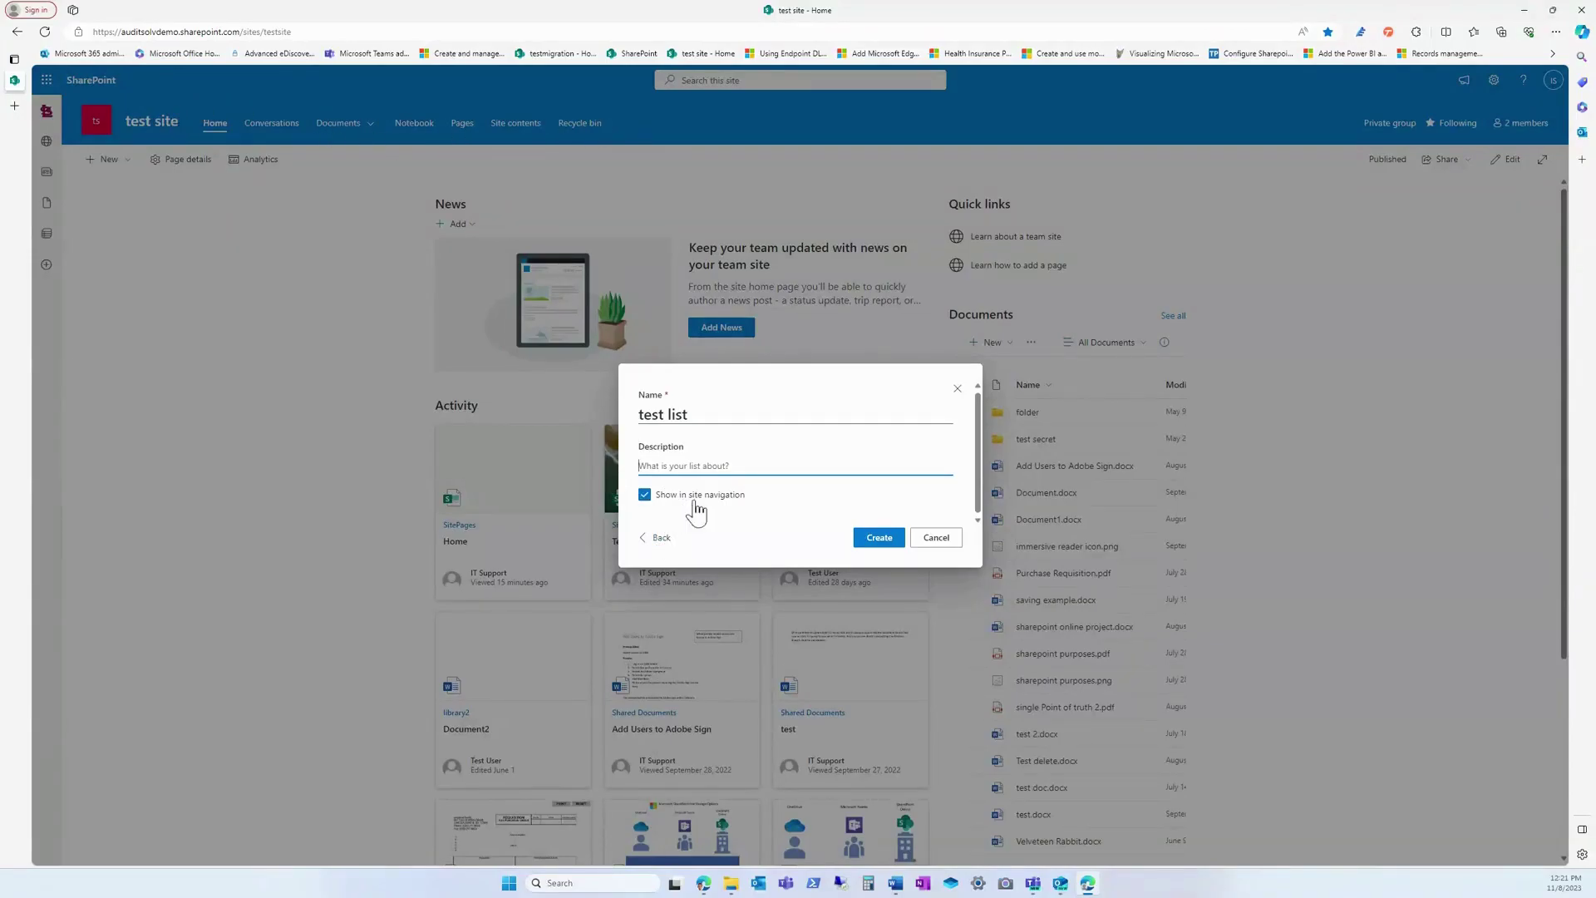
pyautogui.click(877, 541)
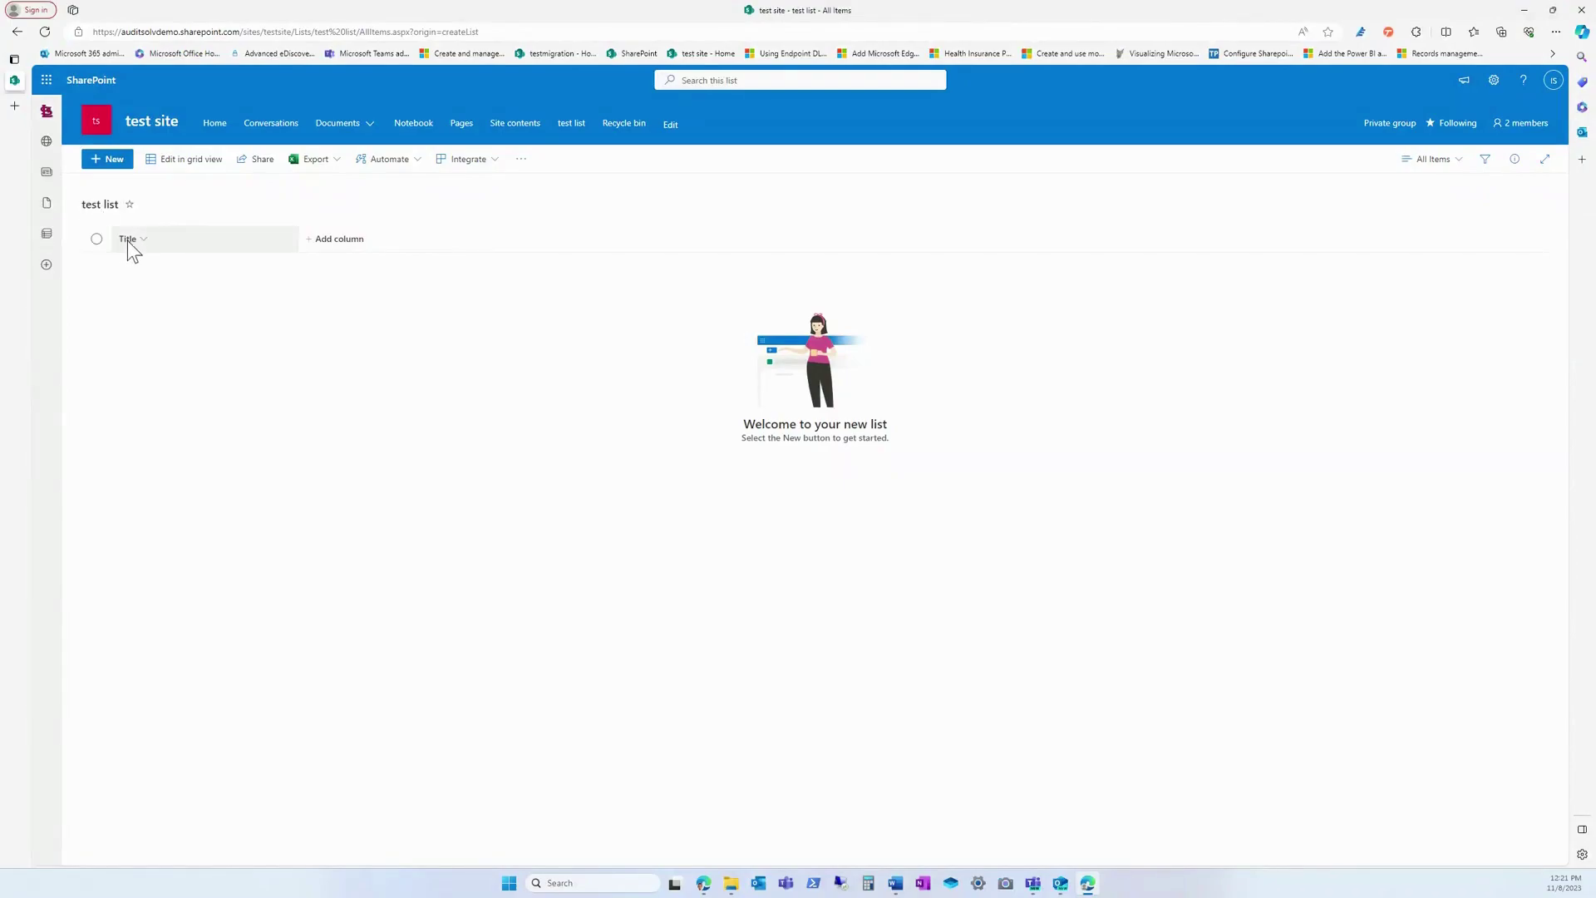
# Start a new text column in test list and name it "test", keeping the Single line of text type.
pyautogui.click(314, 239)
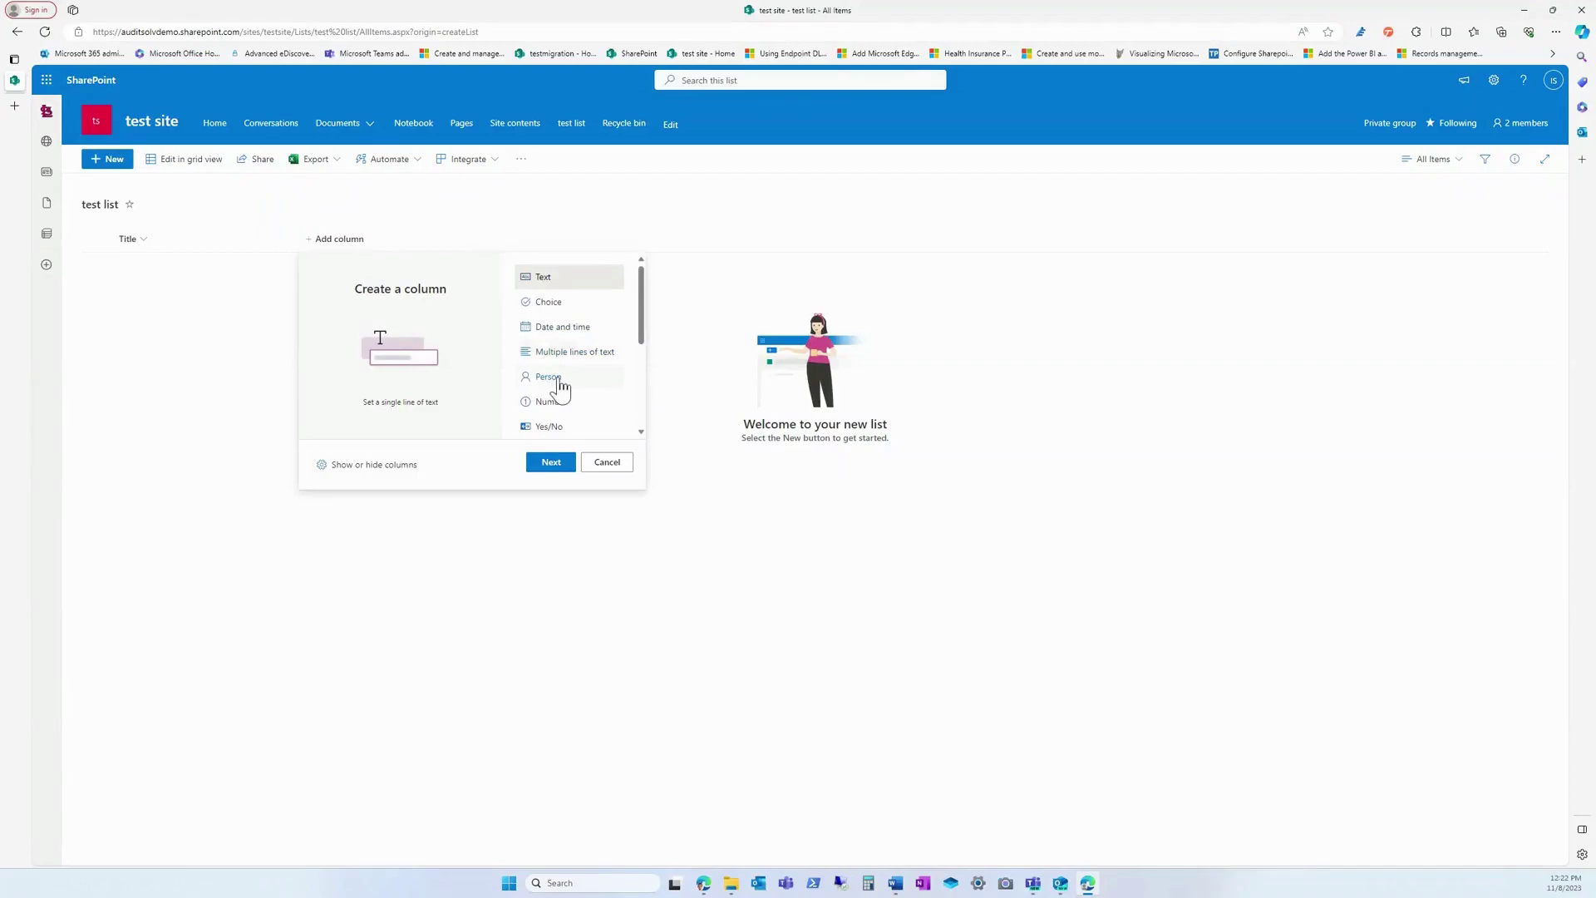
pyautogui.scroll(-1, 563, 408)
pyautogui.scroll(-1, 562, 407)
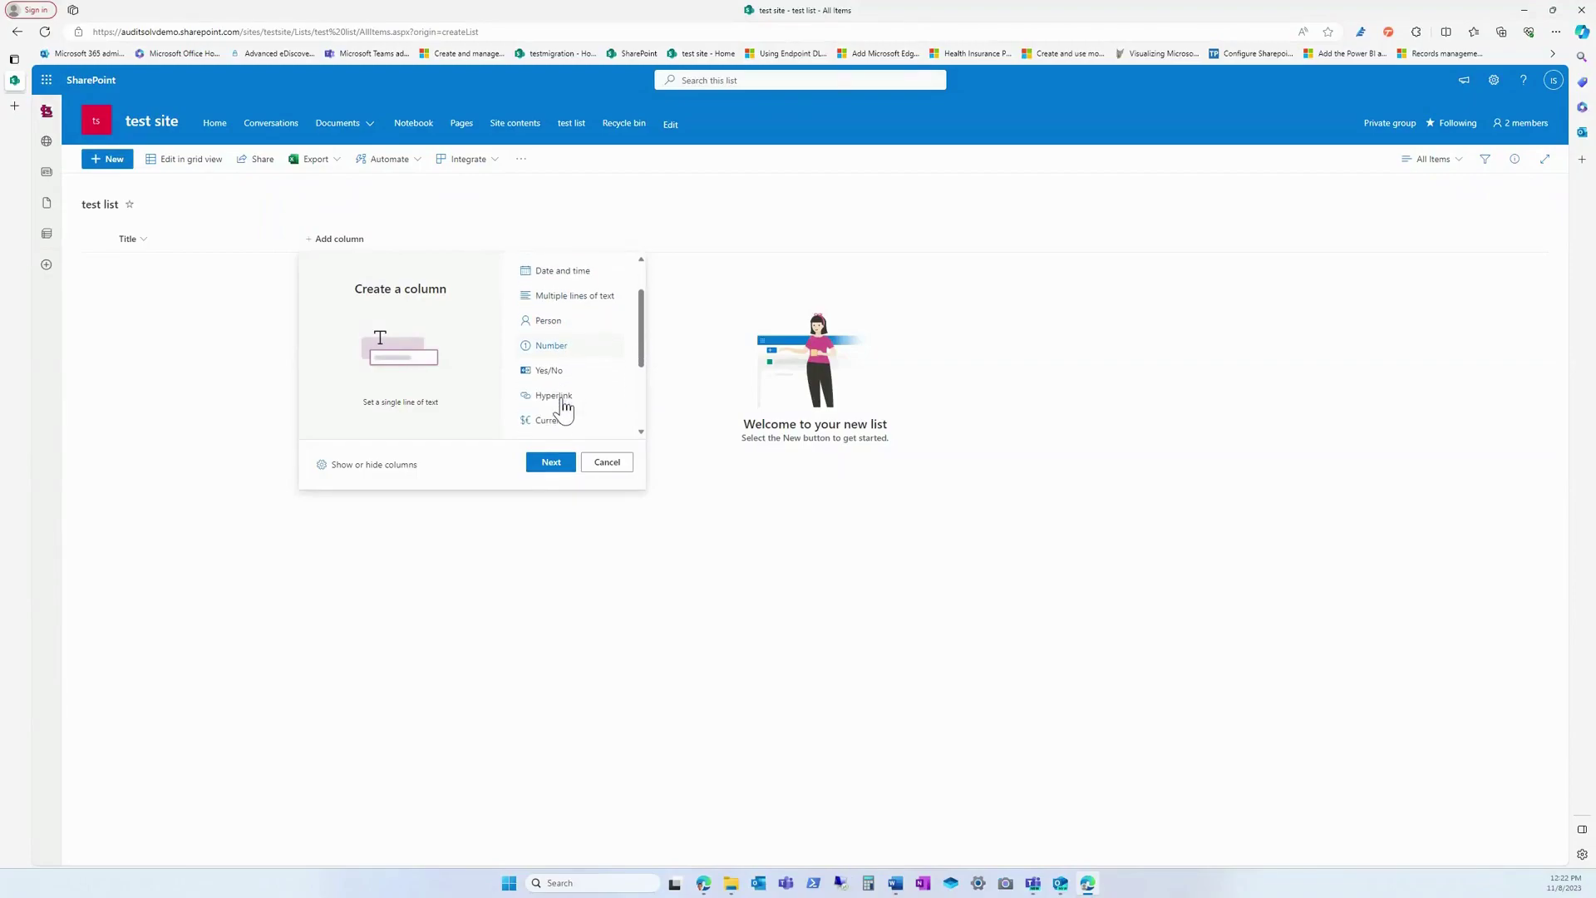
pyautogui.scroll(-4, 572, 406)
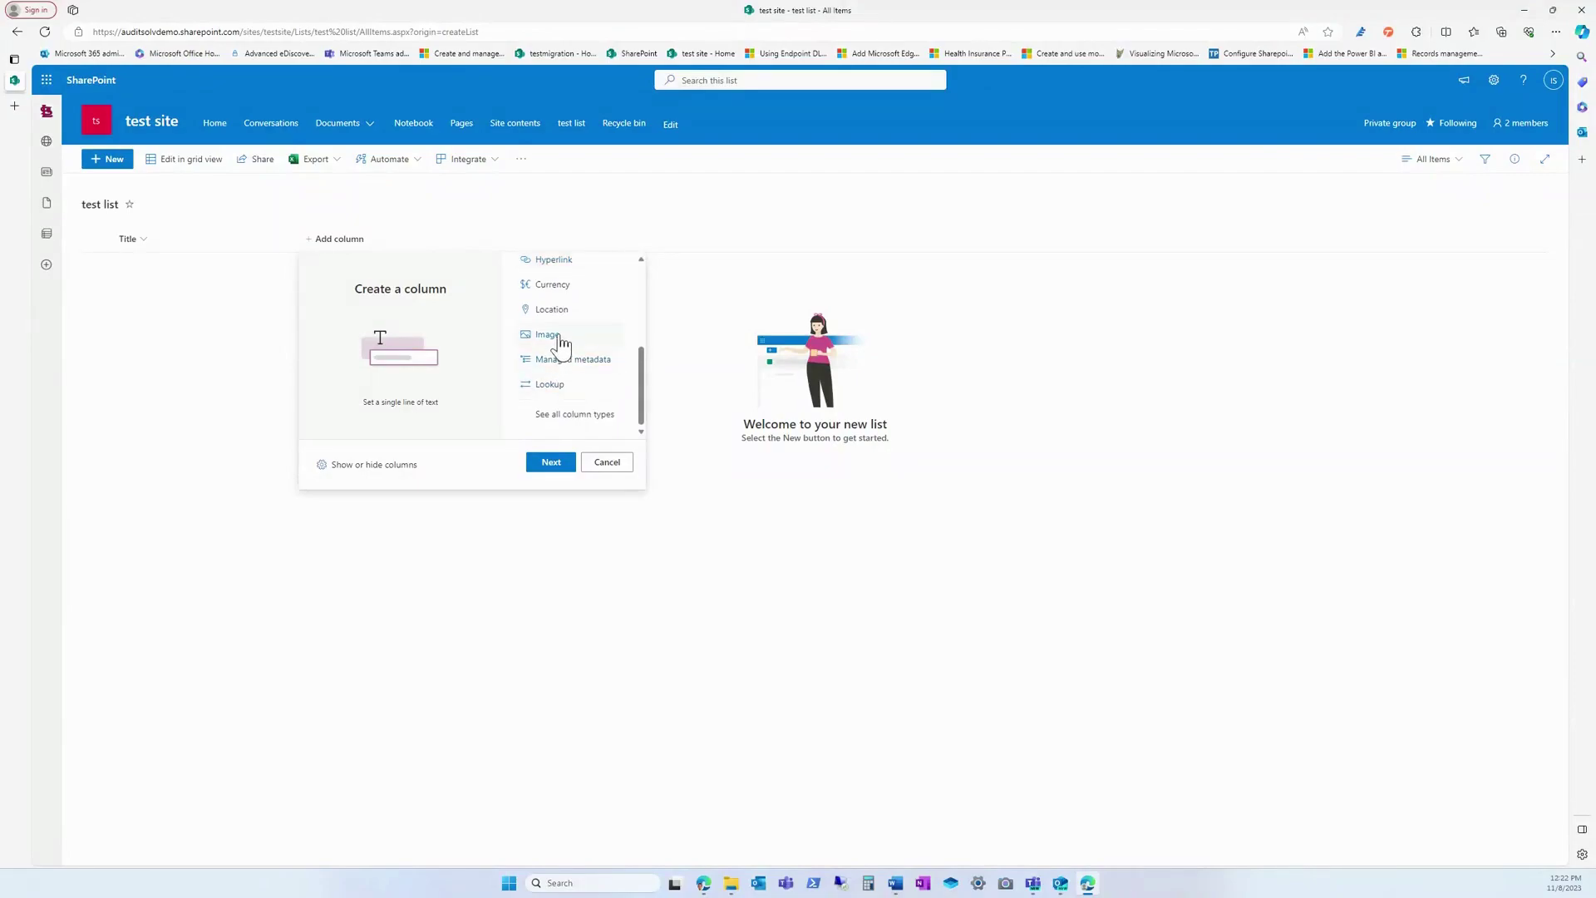
pyautogui.scroll(5, 565, 366)
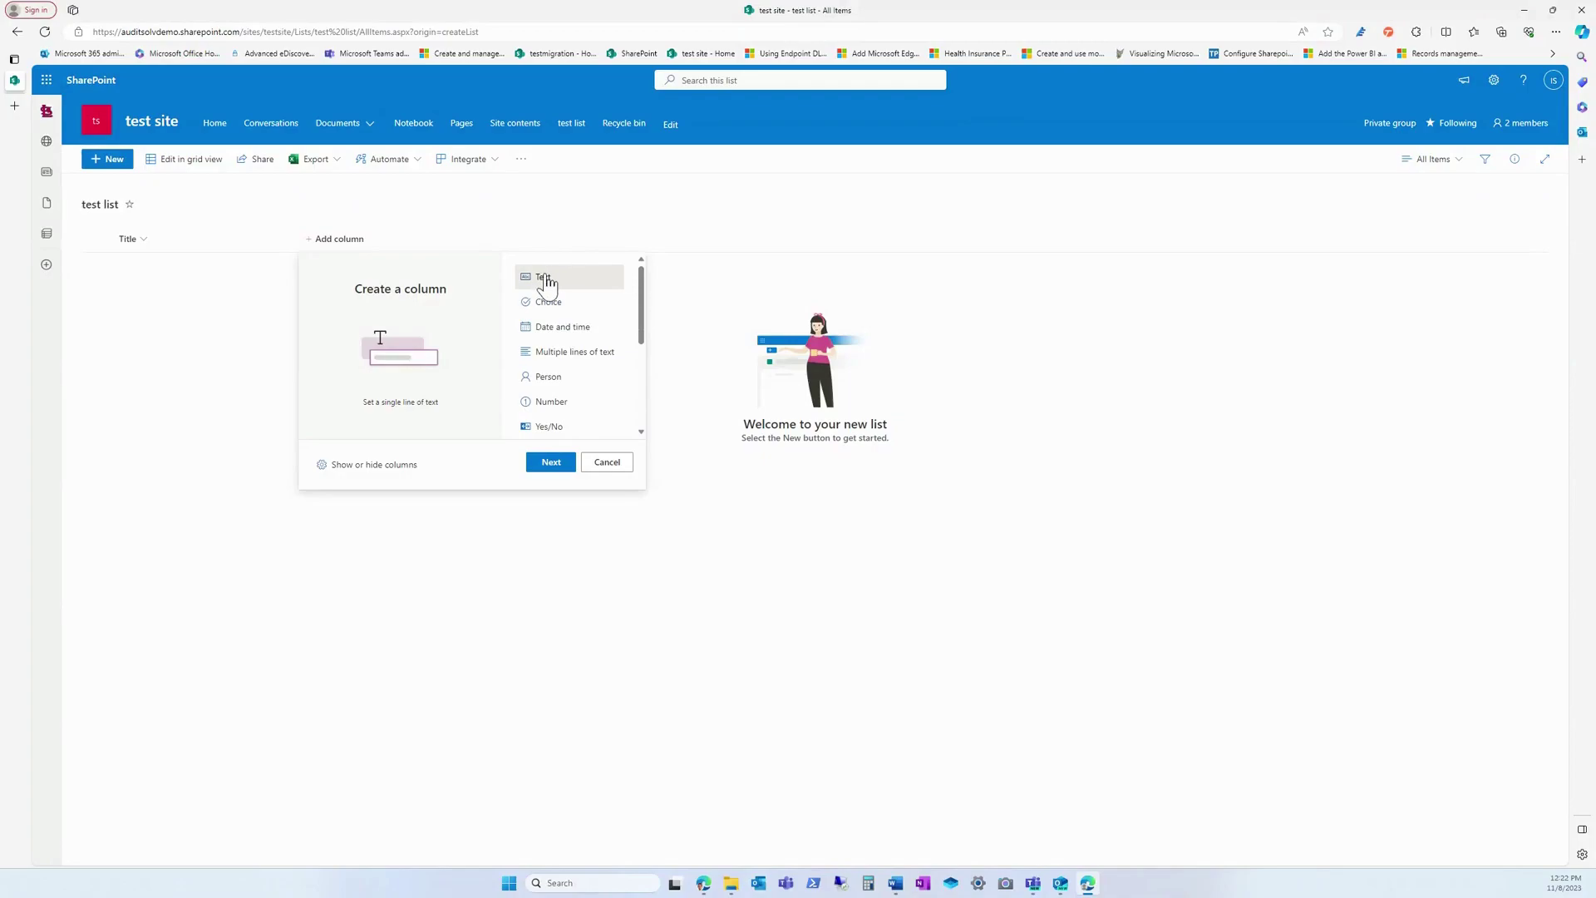
pyautogui.click(552, 463)
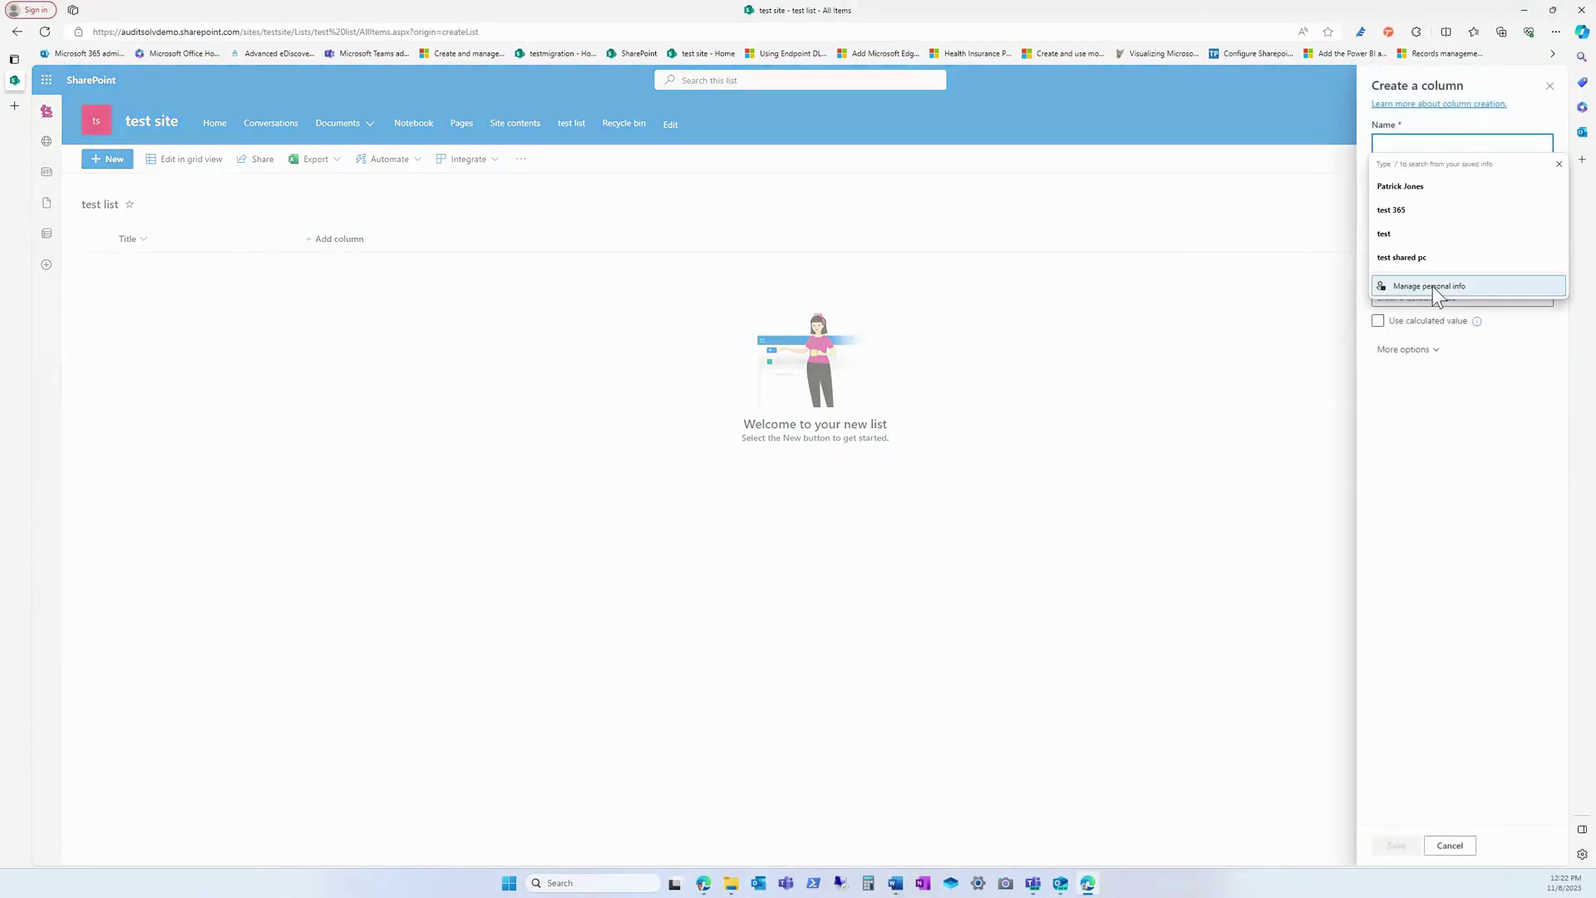
pyautogui.write('t')
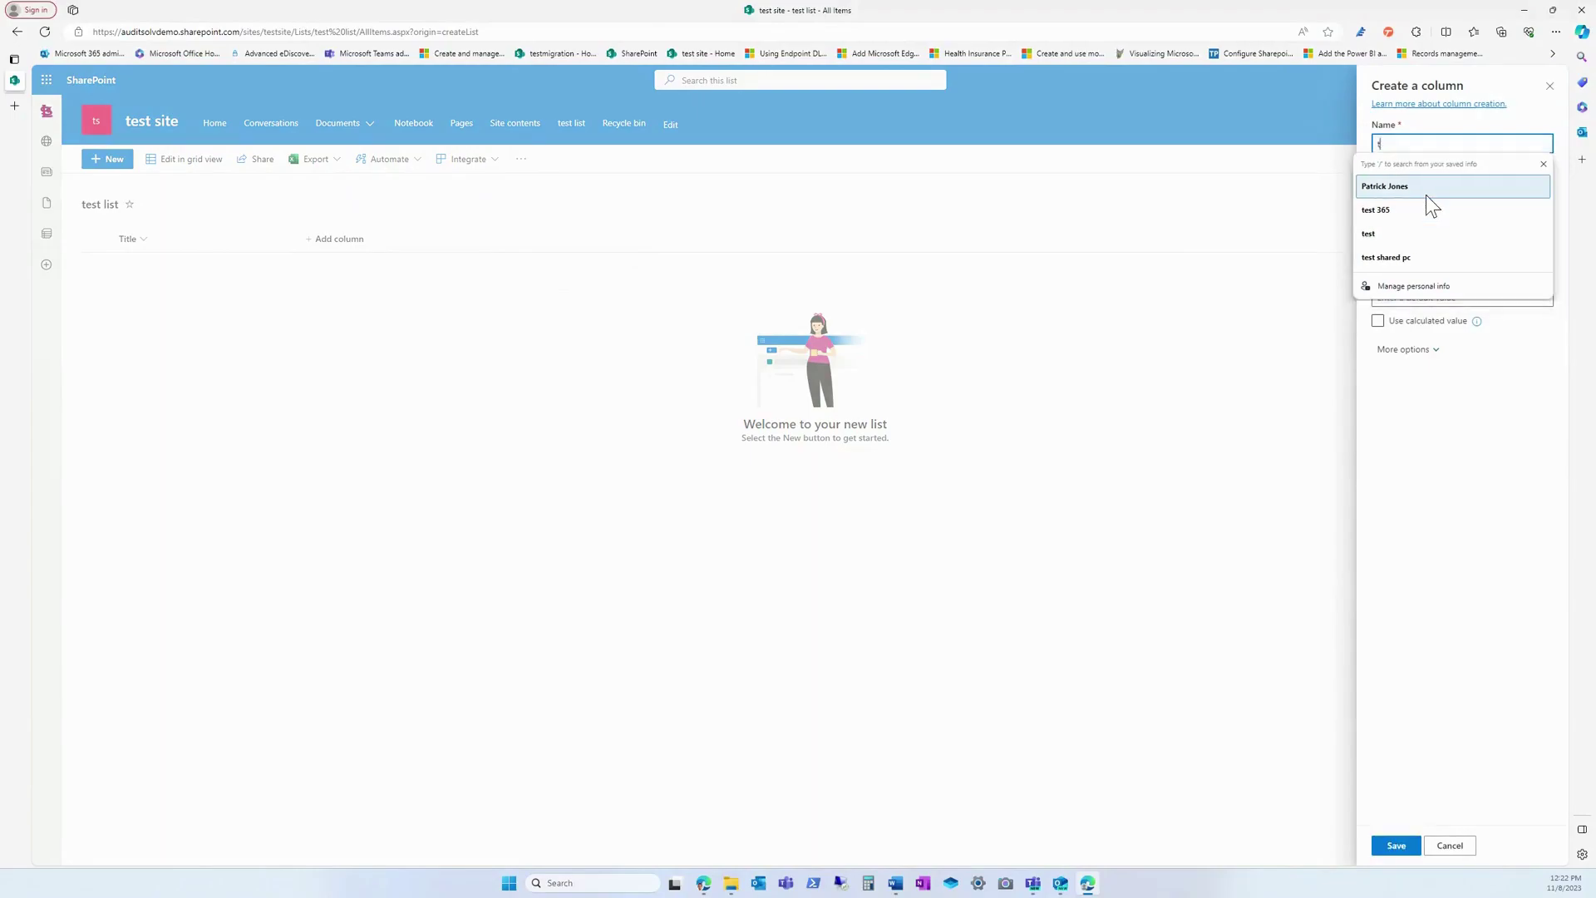
pyautogui.write('est')
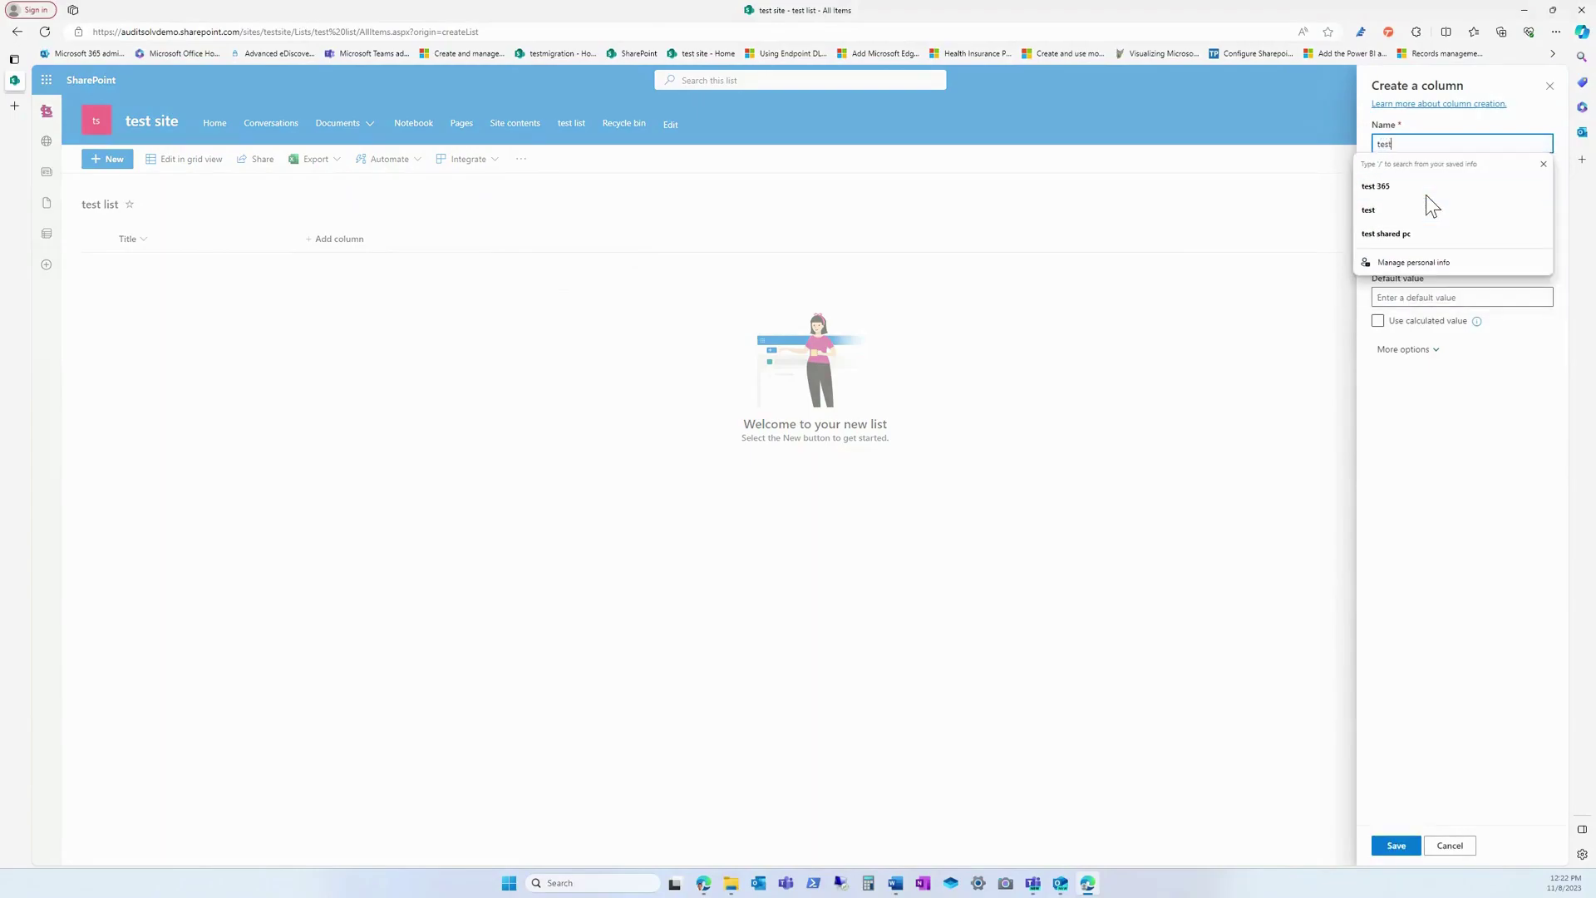
pyautogui.click(1489, 430)
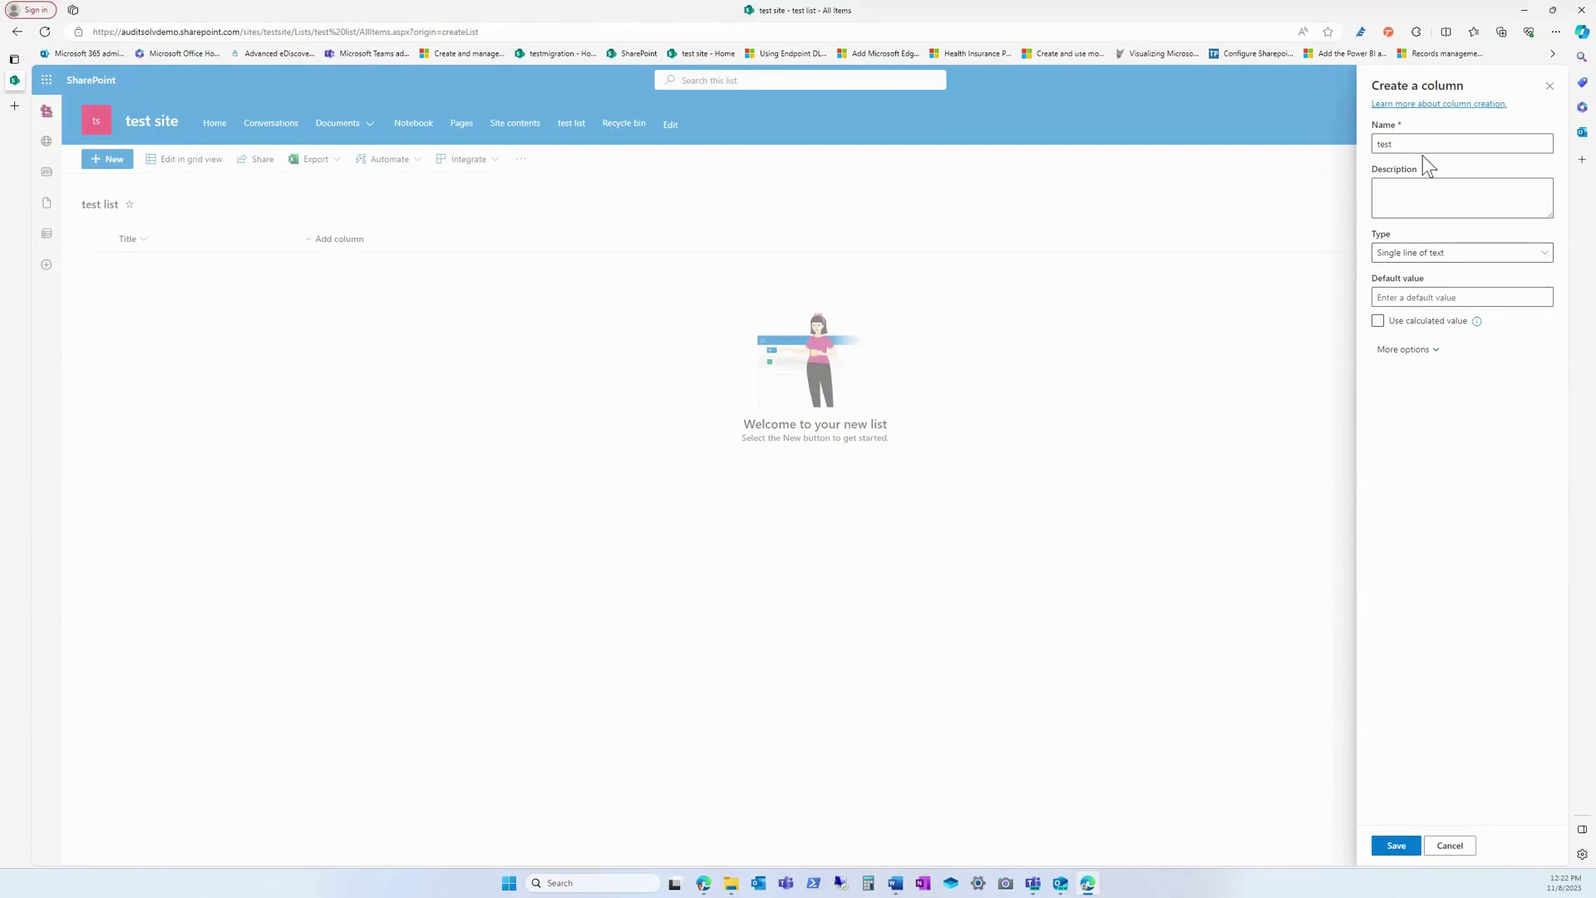
# Try the Managed metadata type for the new column, view its additional options, and switch the type back to Single line of text.
pyautogui.click(1505, 261)
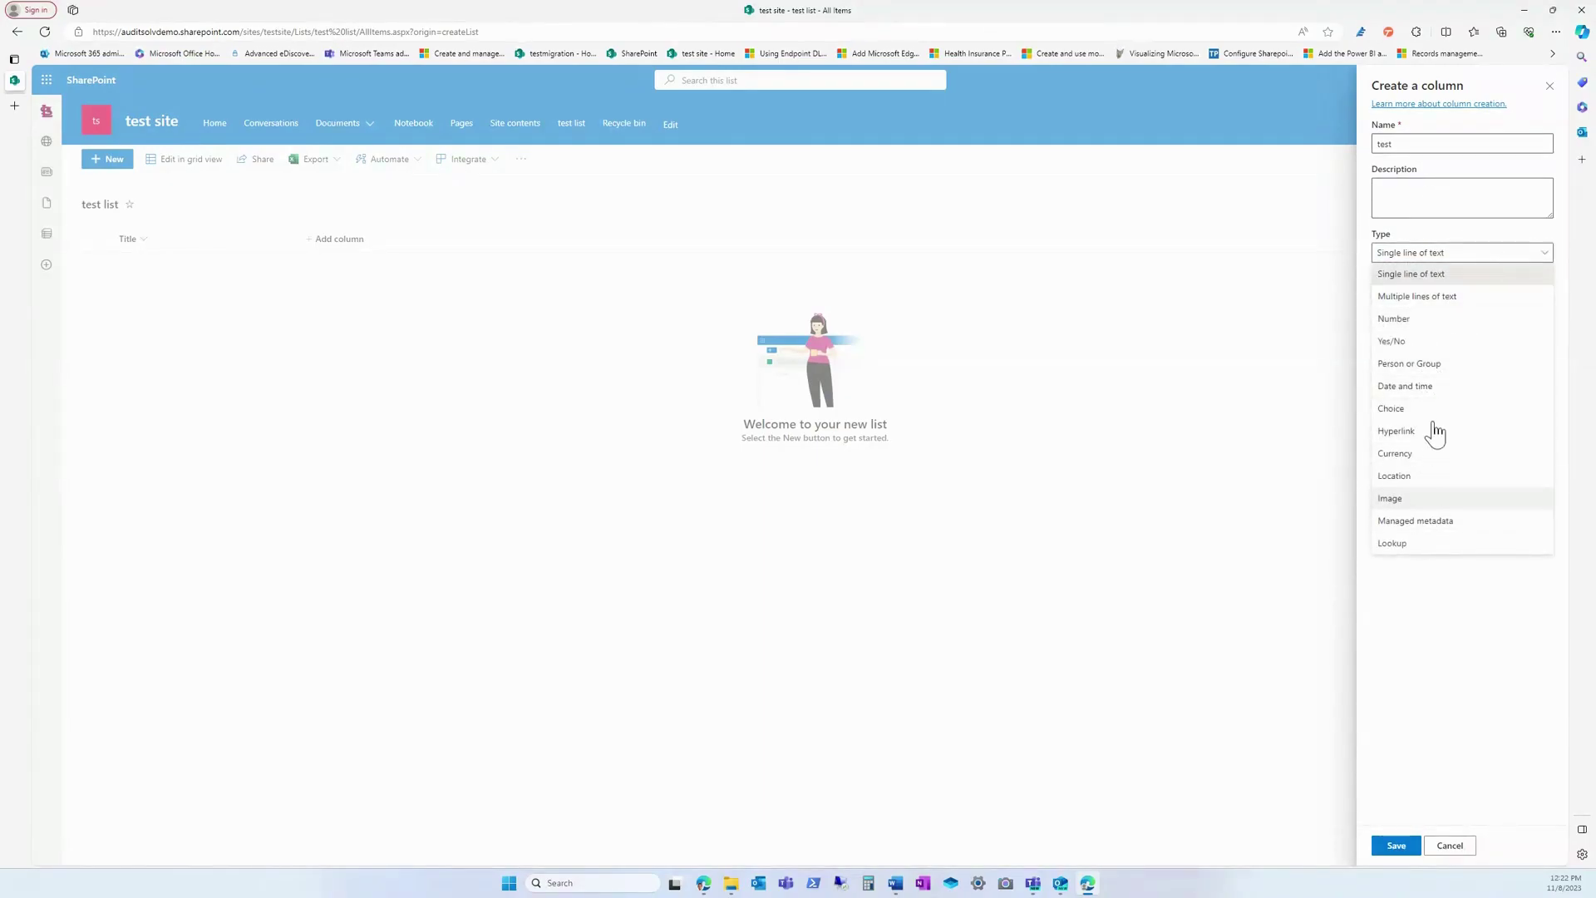
pyautogui.click(1424, 524)
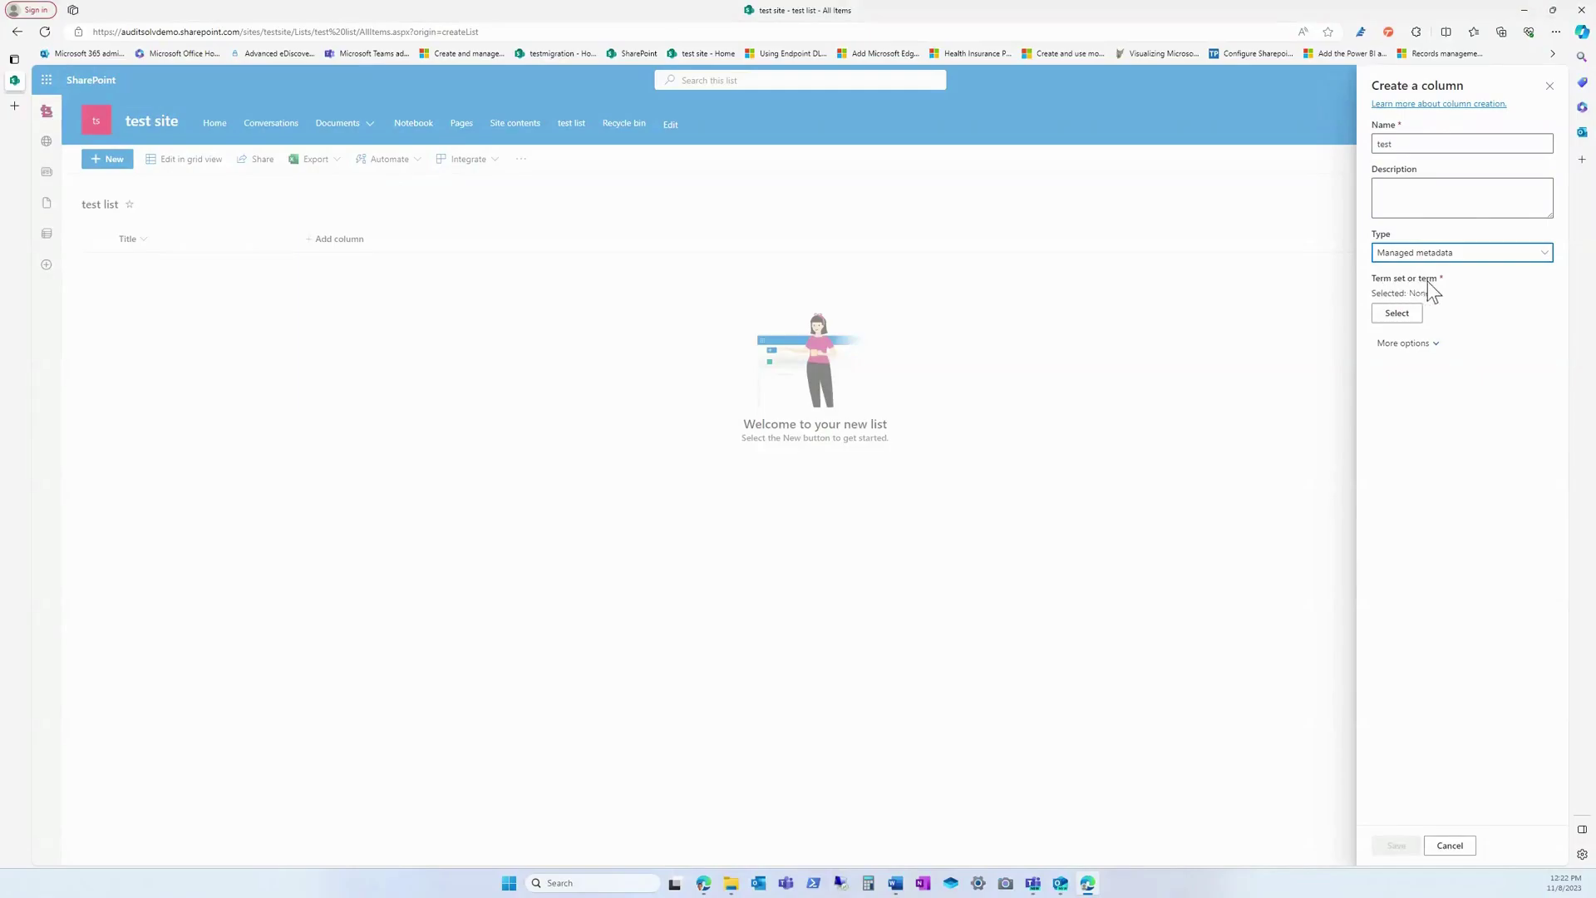
pyautogui.click(1500, 264)
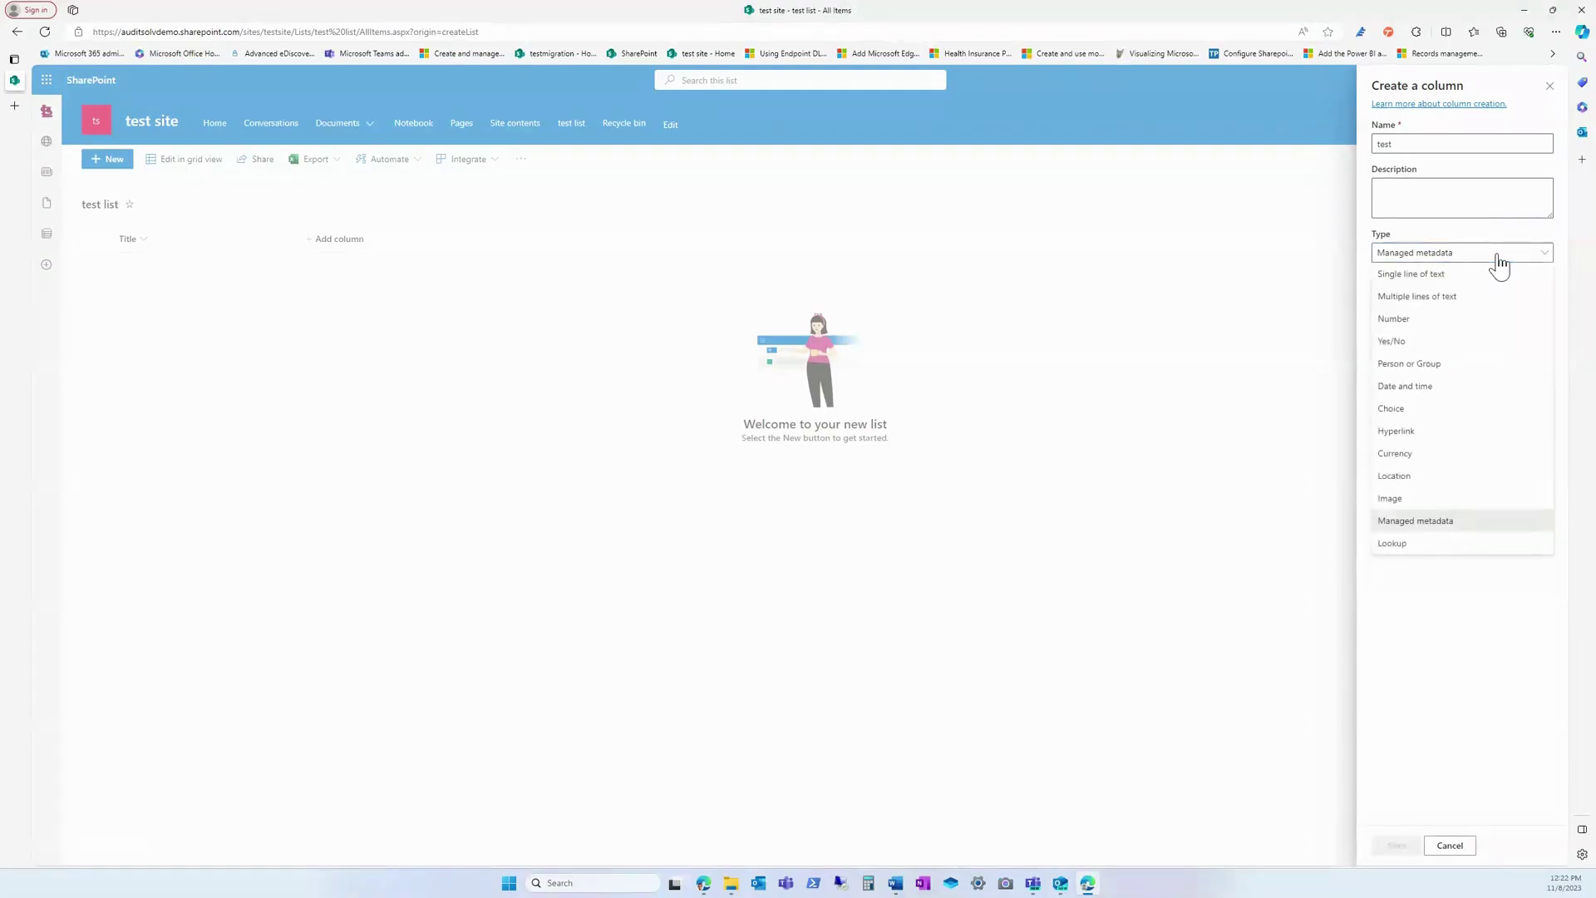
pyautogui.click(1498, 263)
pyautogui.click(1433, 349)
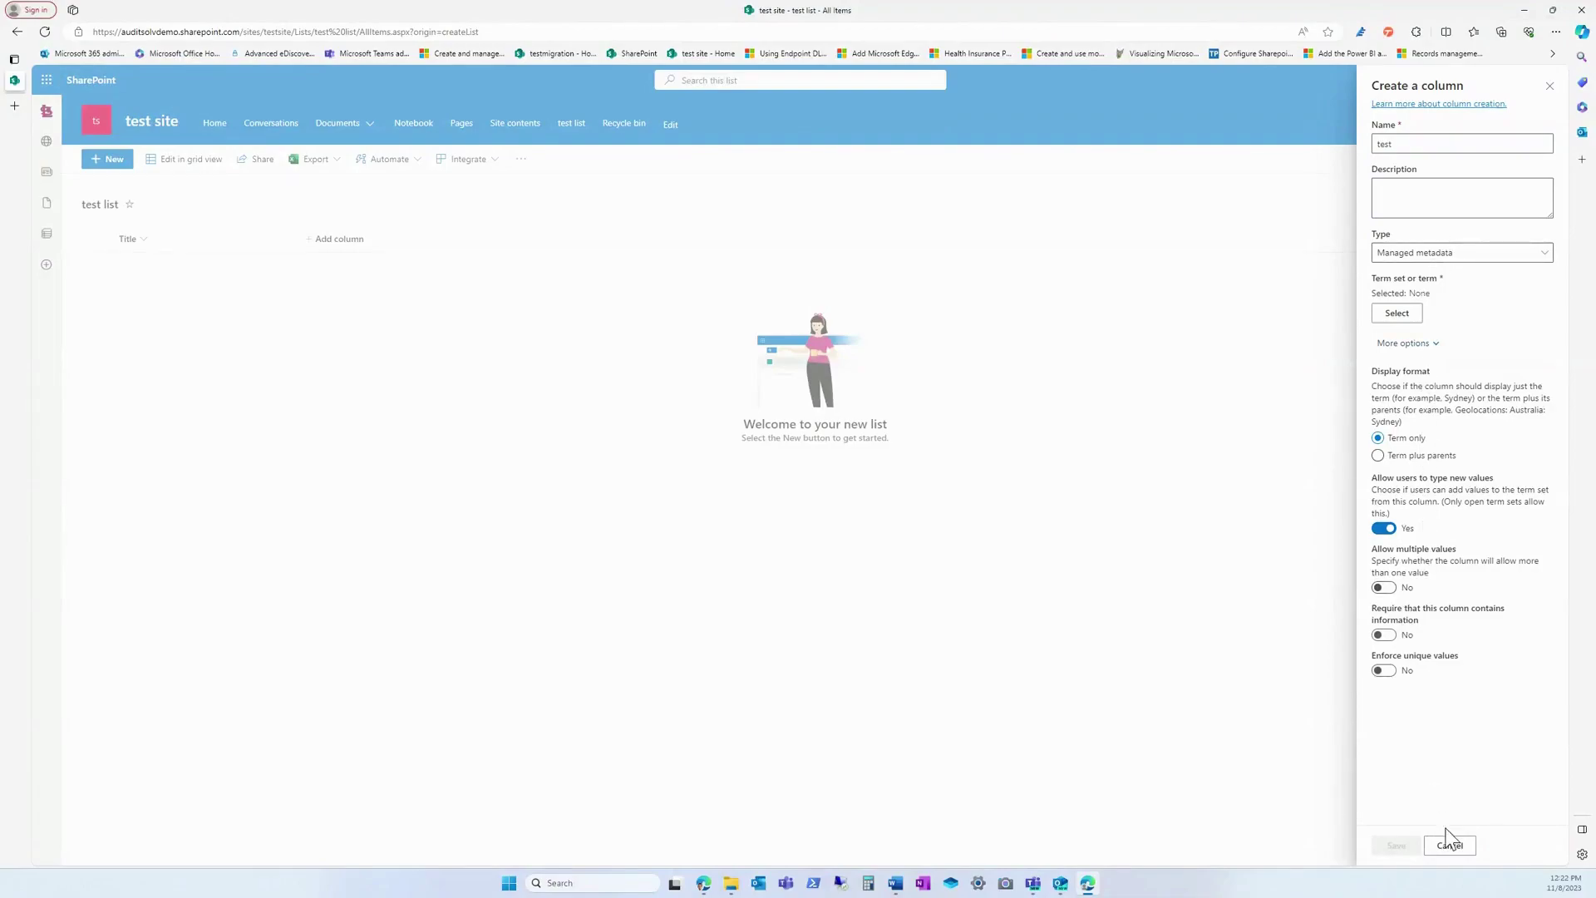
pyautogui.click(1453, 256)
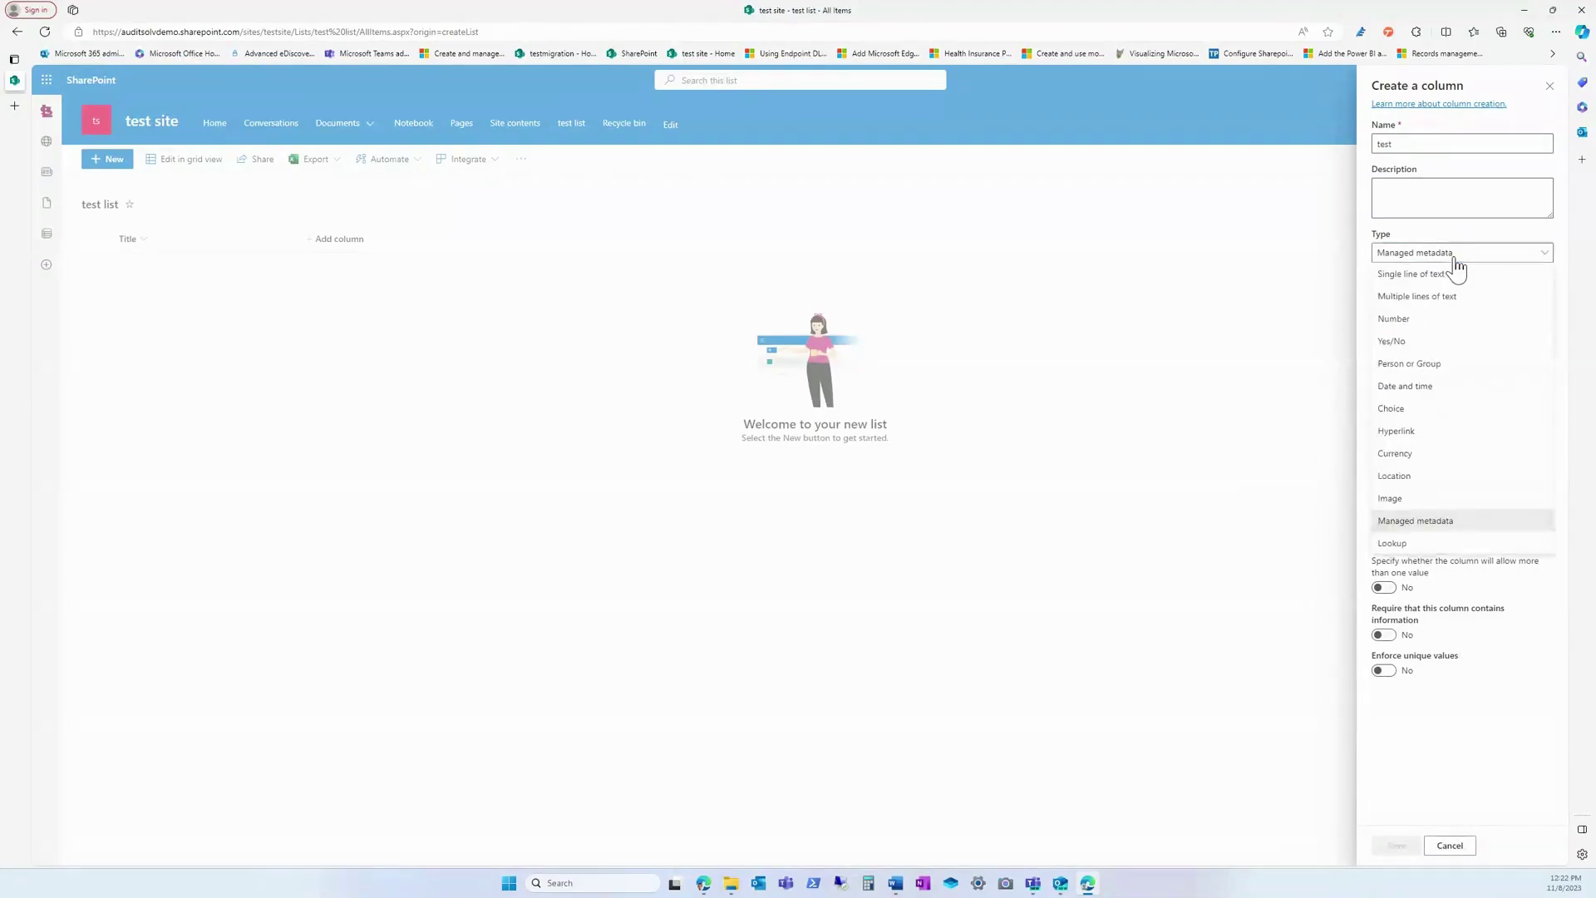
pyautogui.click(1429, 281)
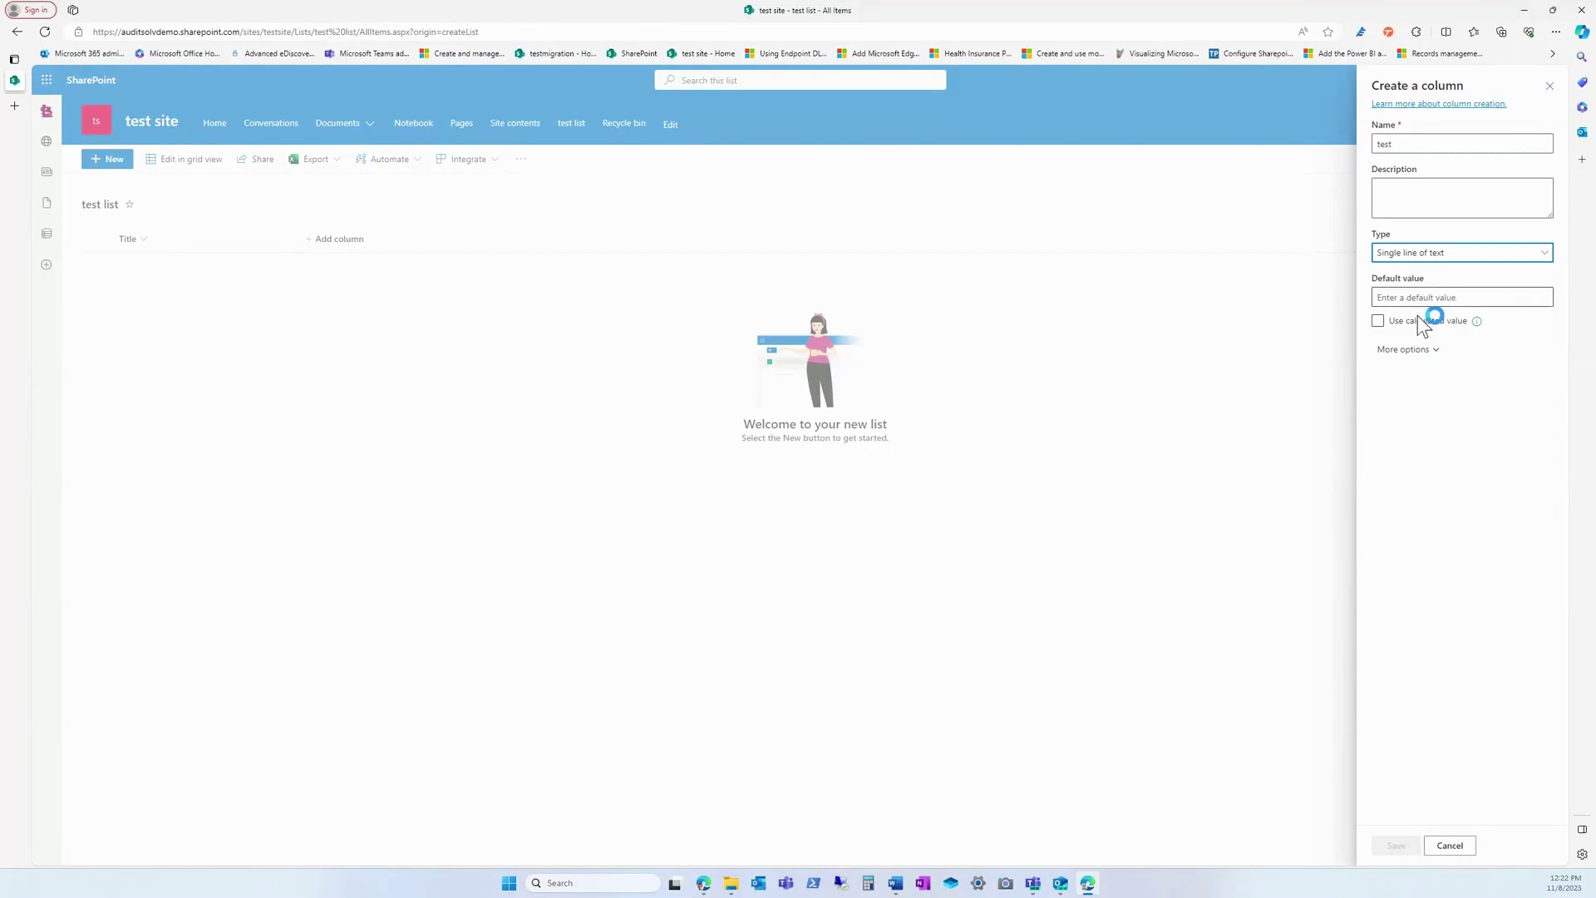
# Review the text column's additional options, rename the column "test line", and save it to the list.
pyautogui.click(1415, 355)
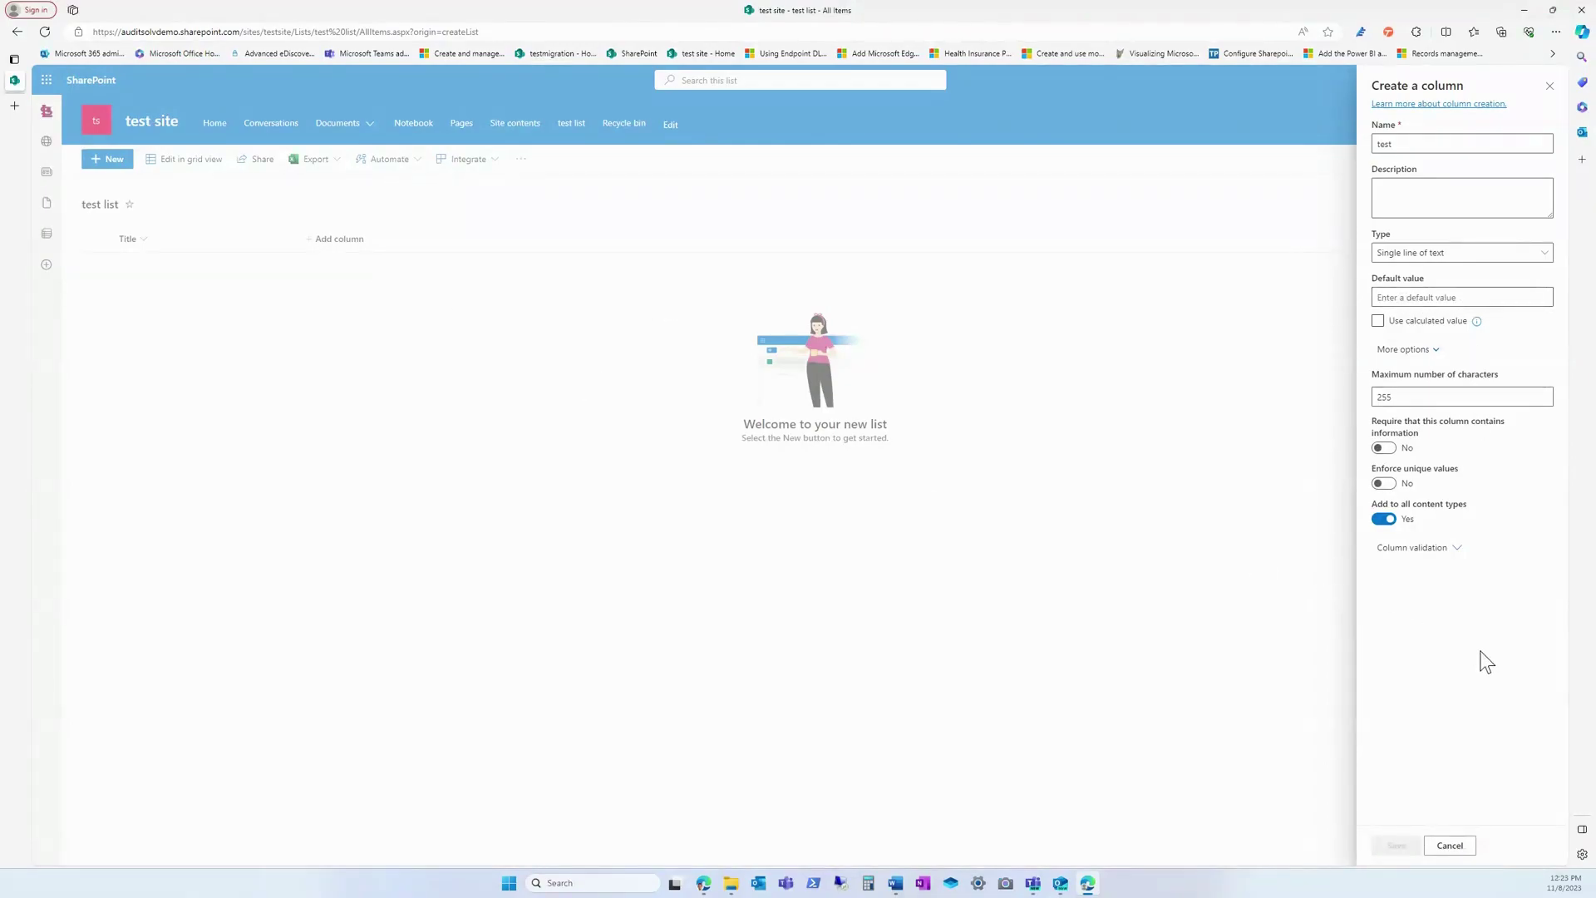
pyautogui.click(1469, 396)
pyautogui.click(1446, 198)
pyautogui.click(1433, 146)
pyautogui.write('line')
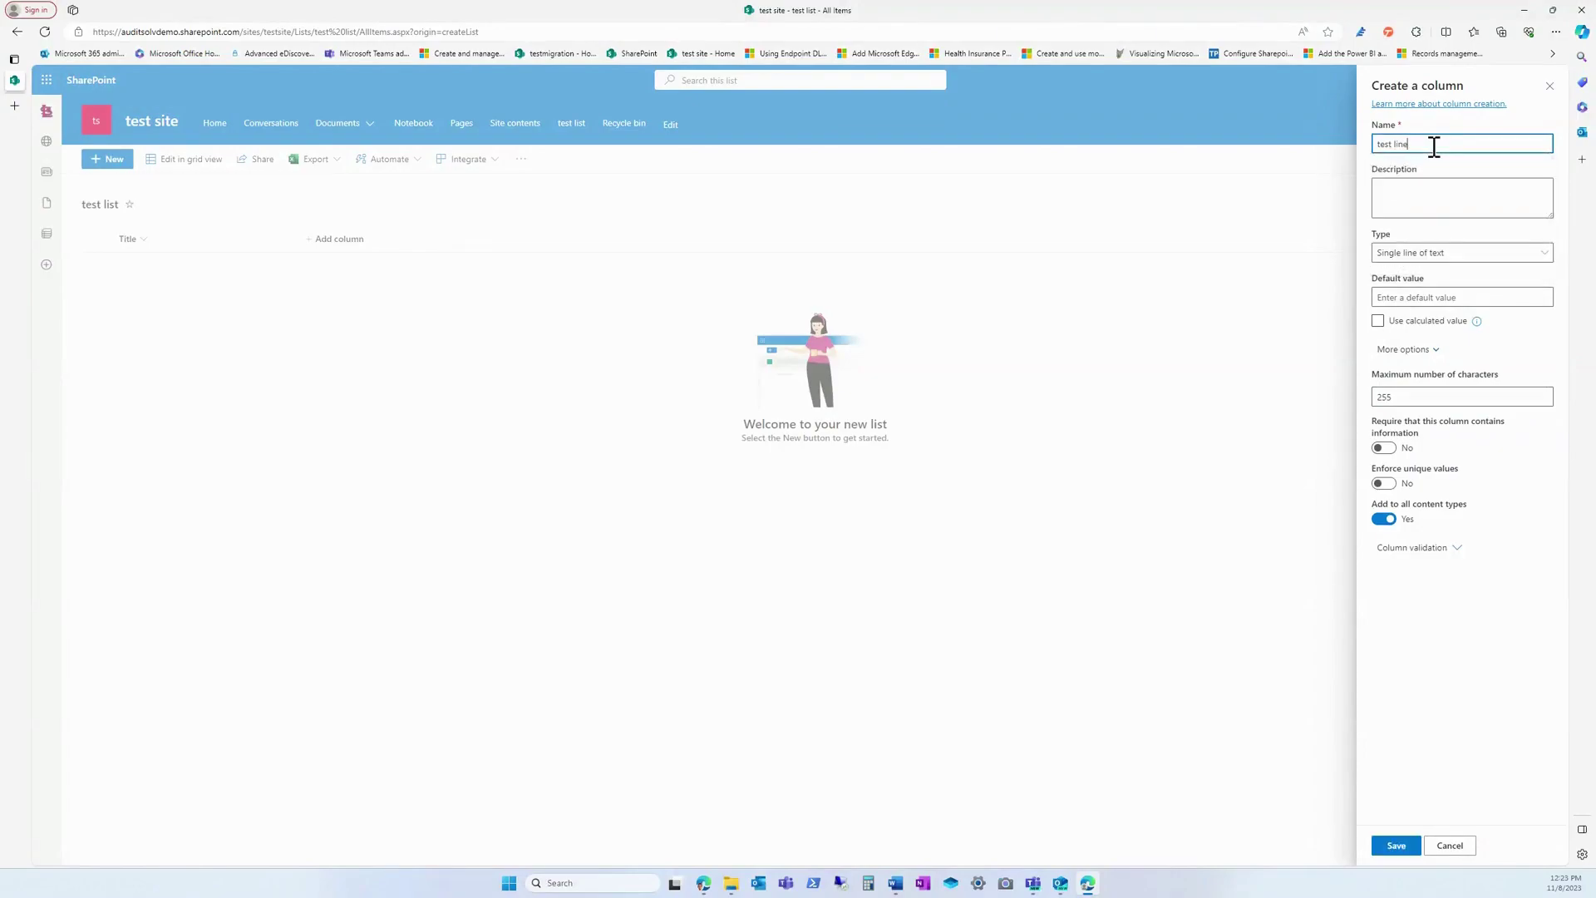
pyautogui.click(1462, 204)
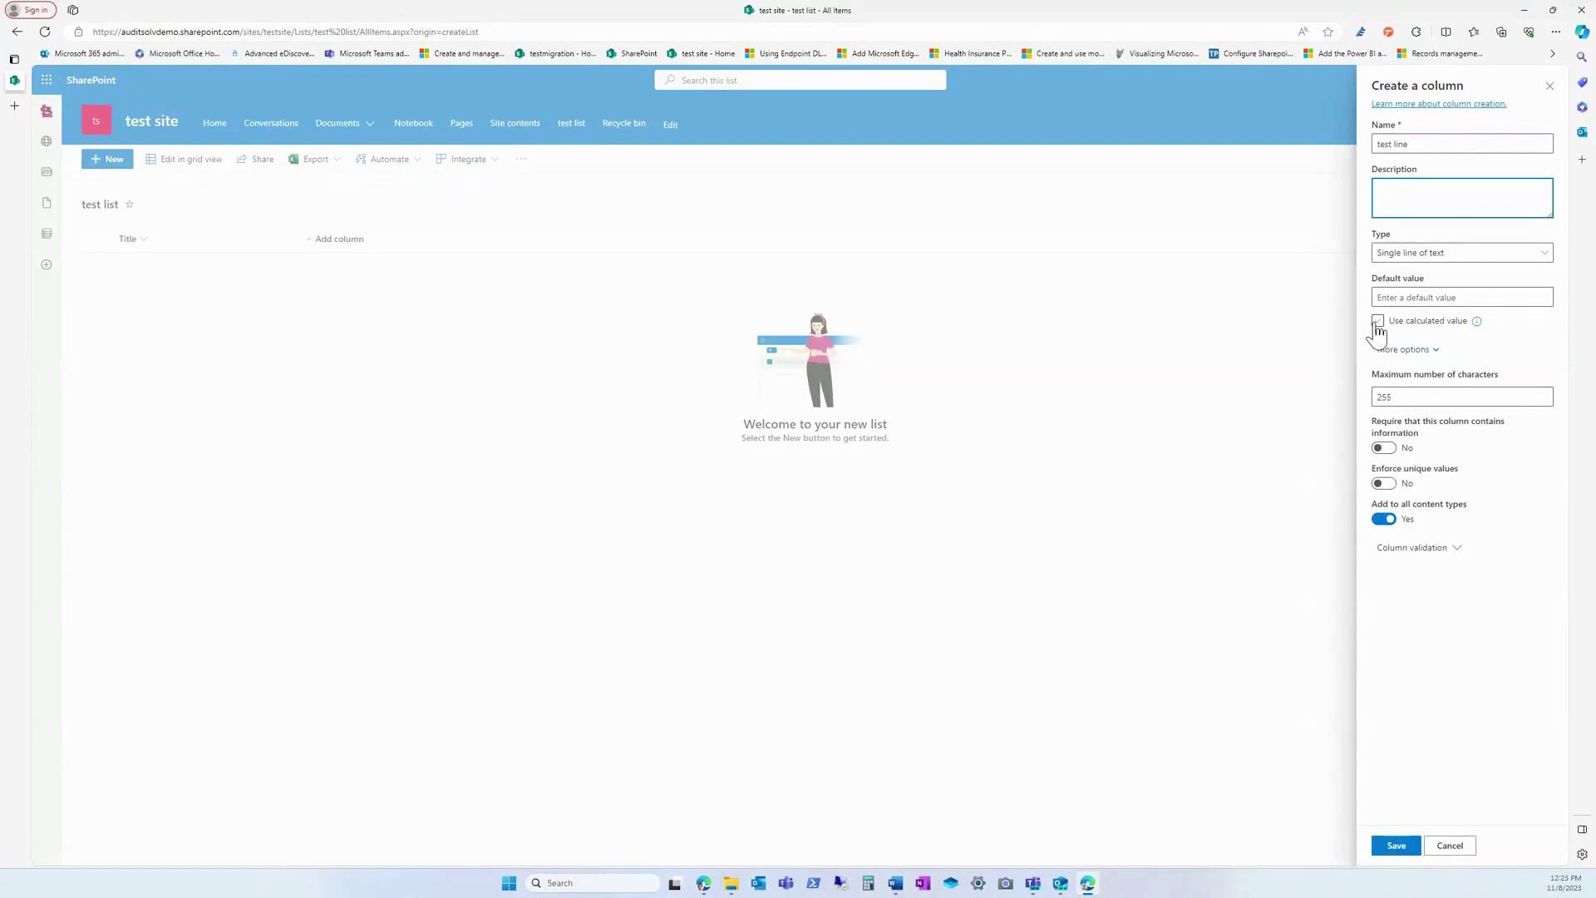
pyautogui.click(1407, 349)
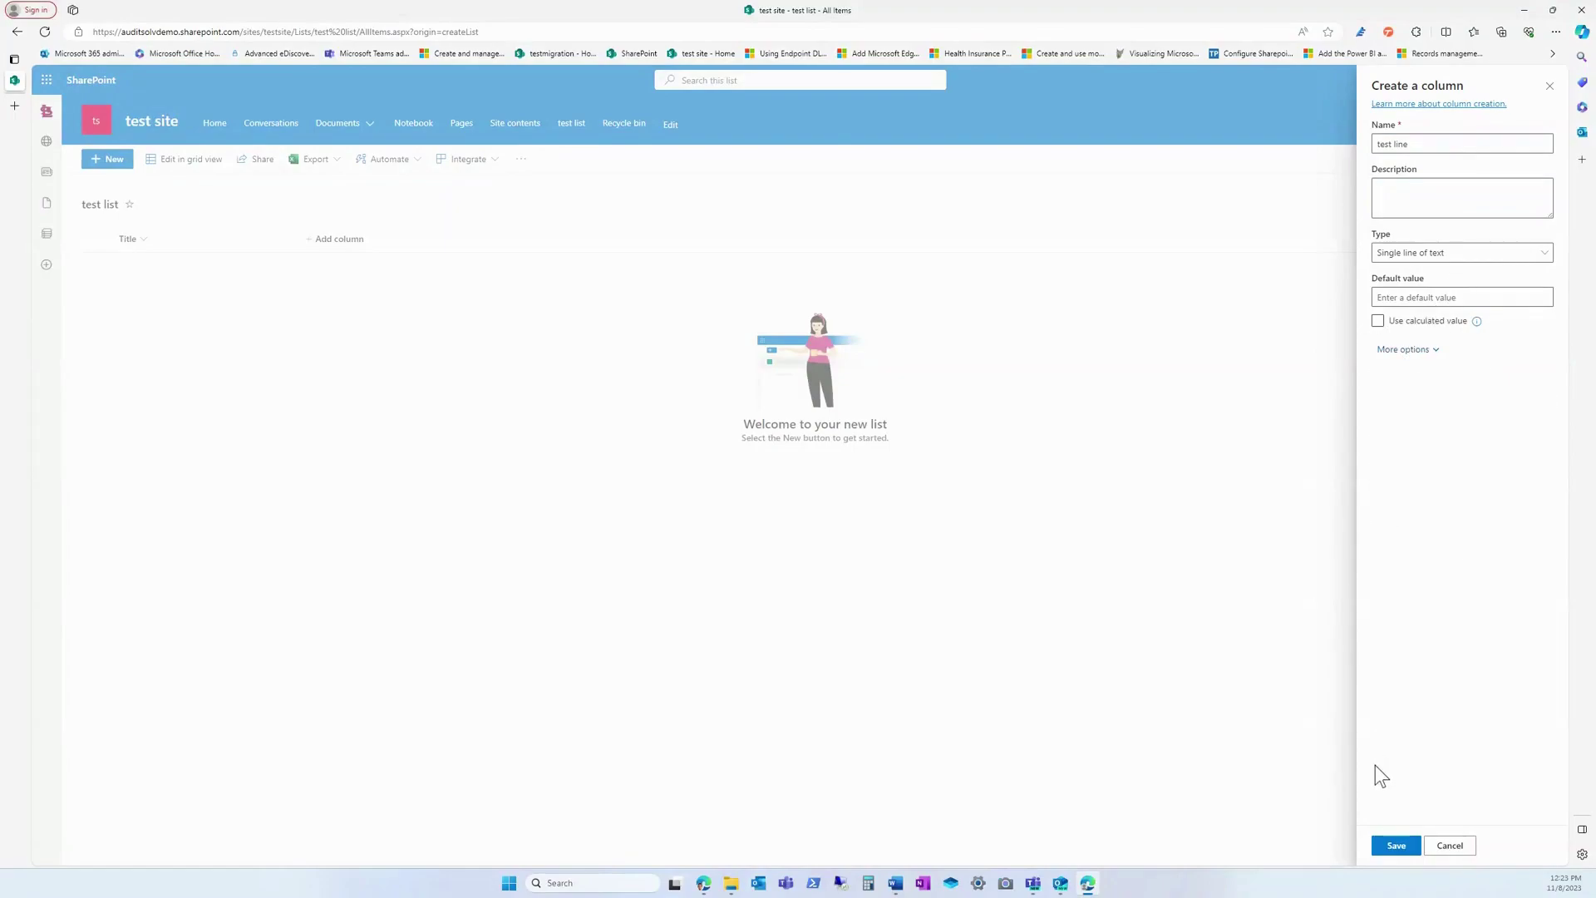
pyautogui.click(1396, 846)
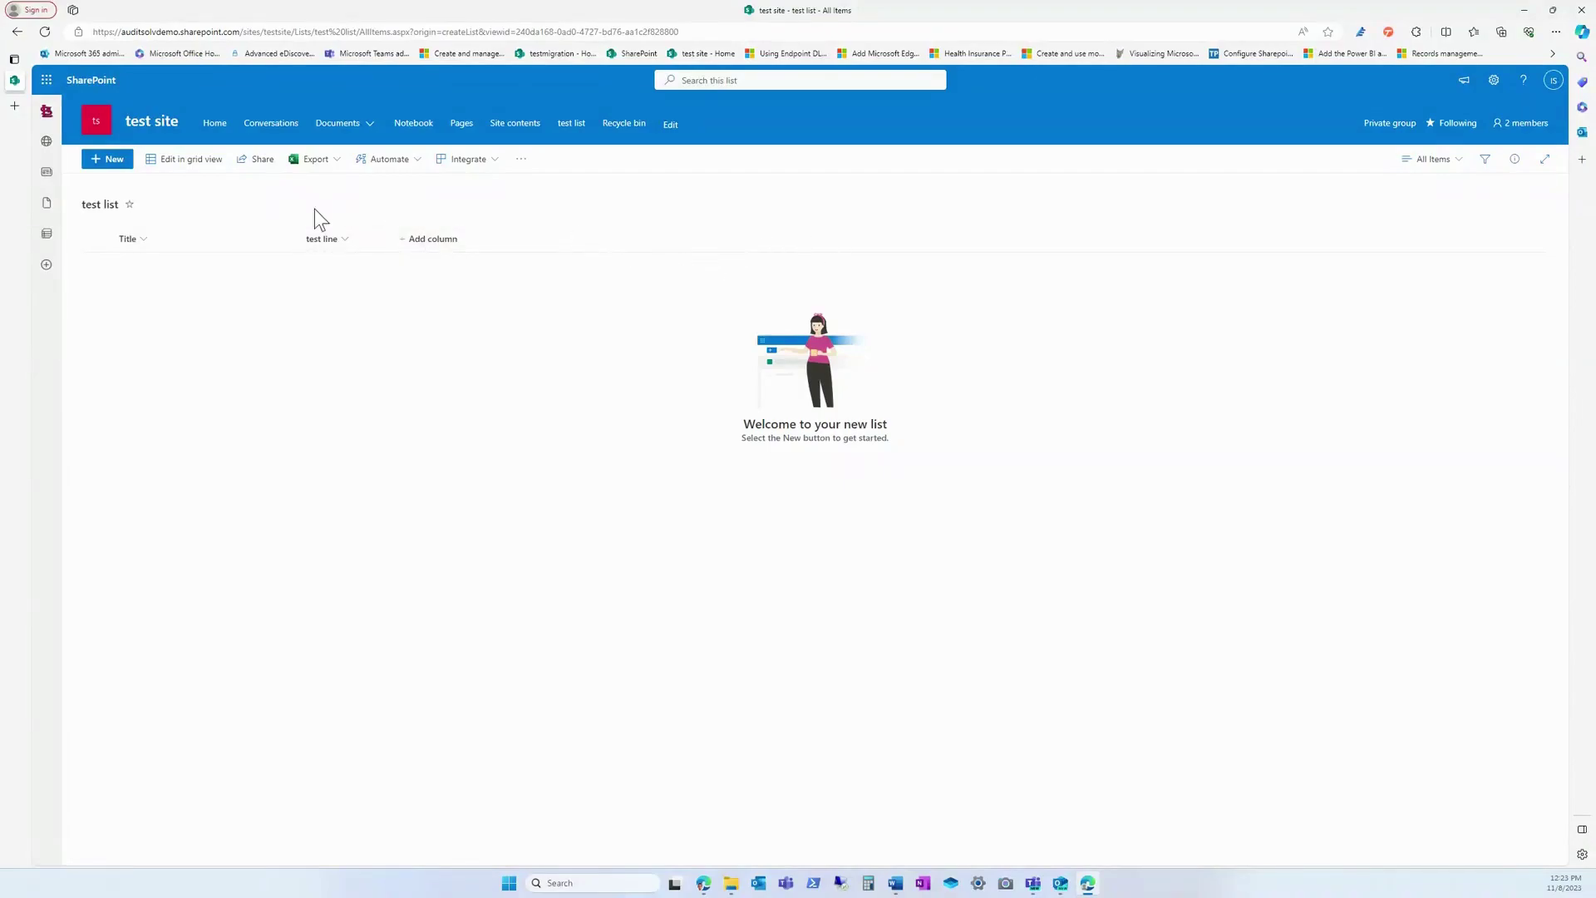
# View the list's Title and test line cells in grid view, and return to the standard list view.
pyautogui.click(209, 173)
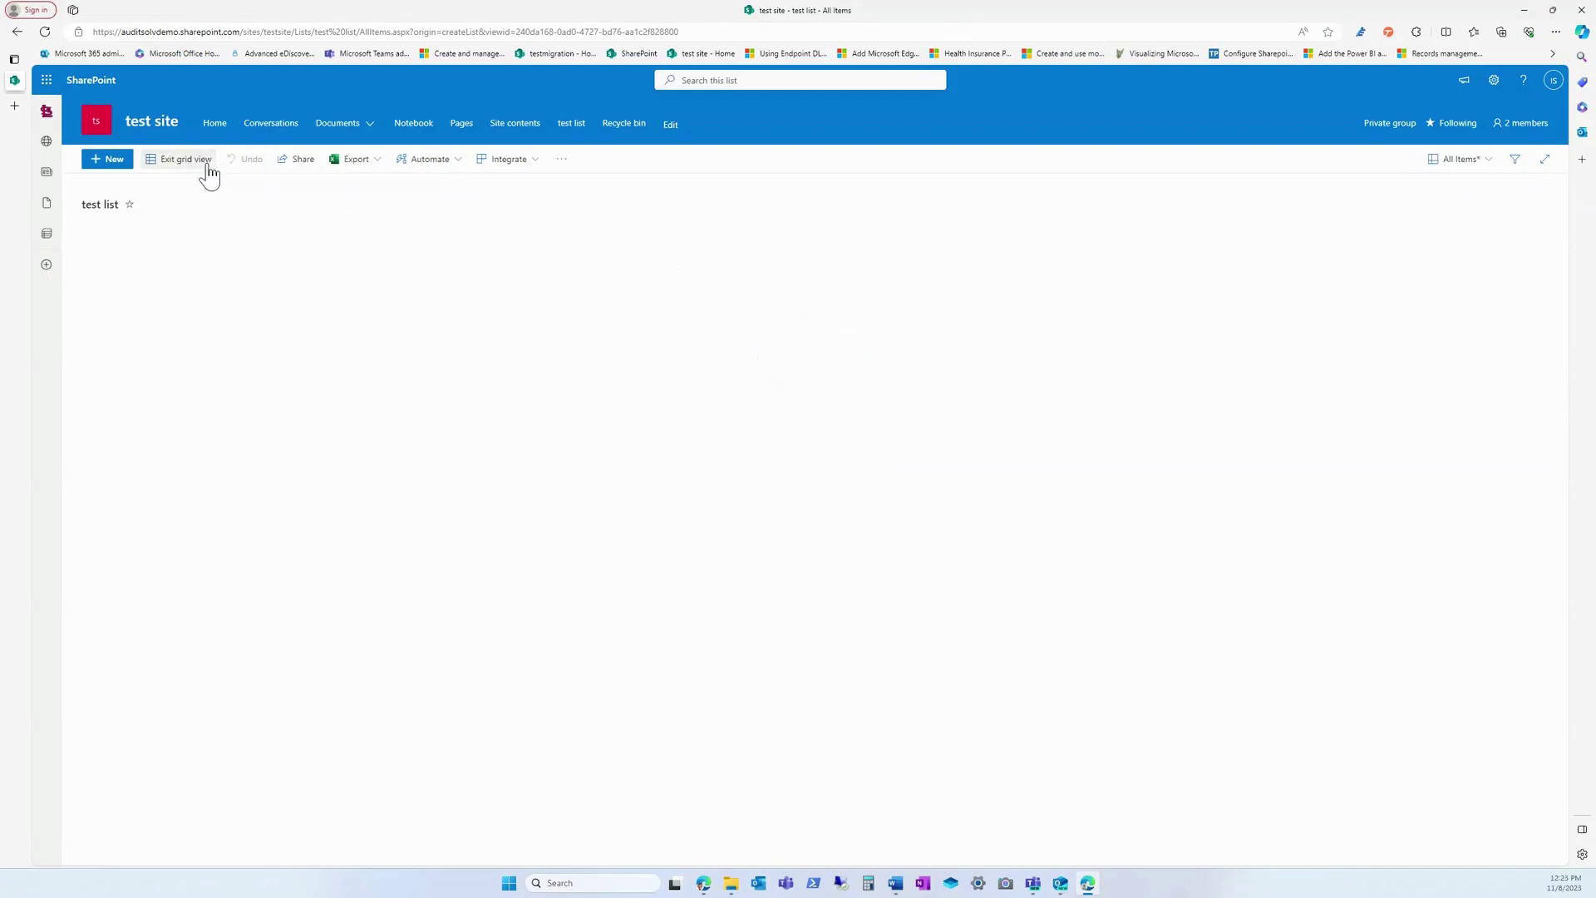
pyautogui.click(158, 274)
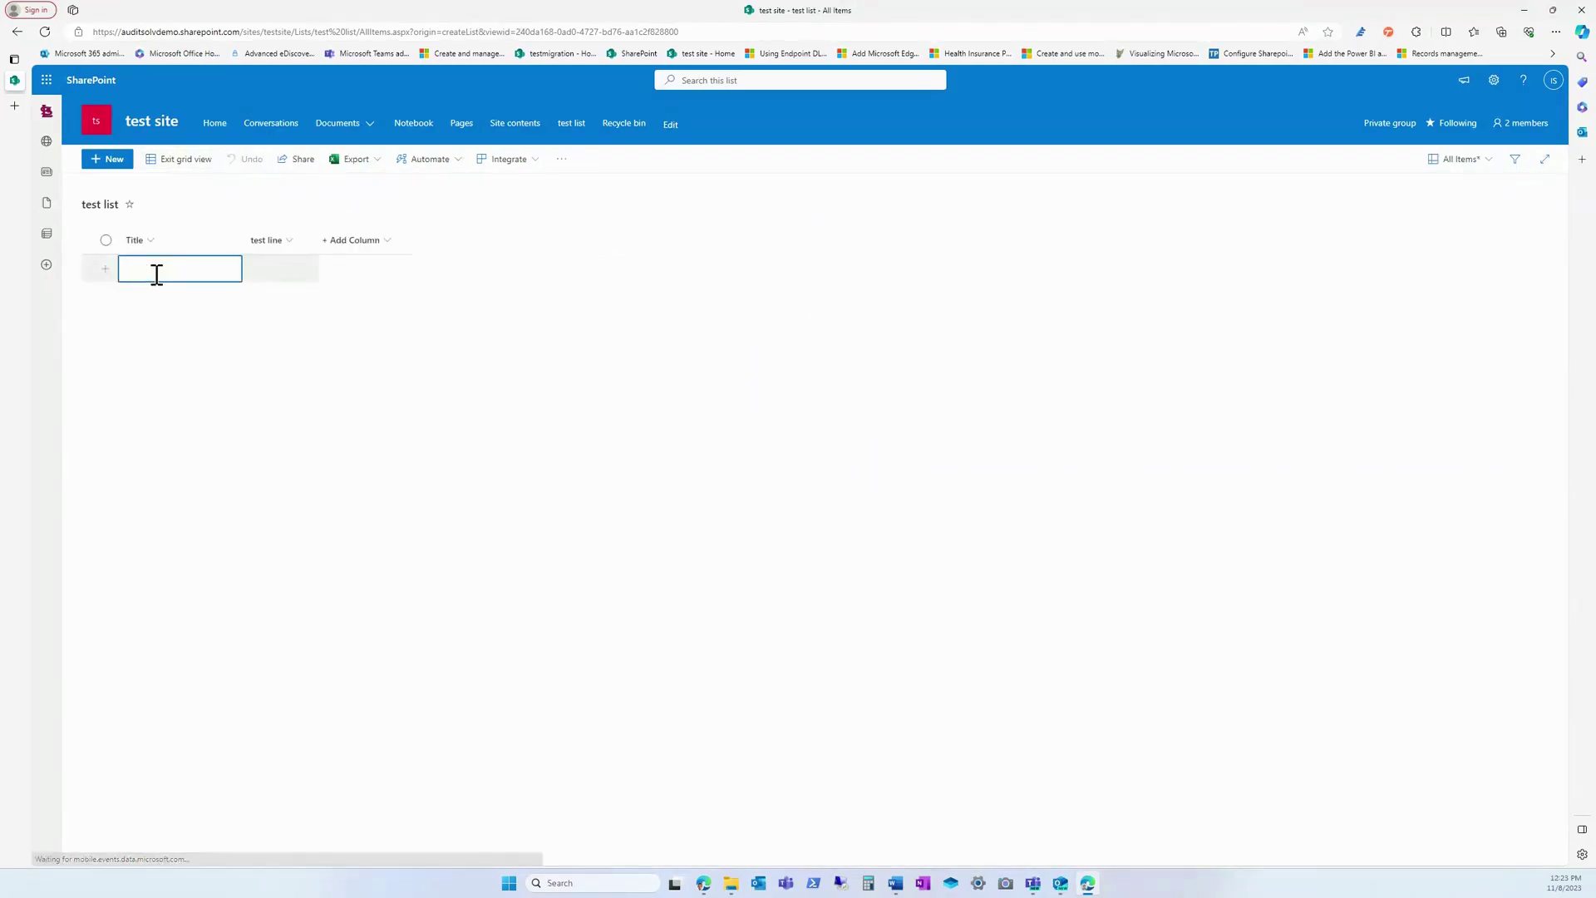
pyautogui.click(274, 268)
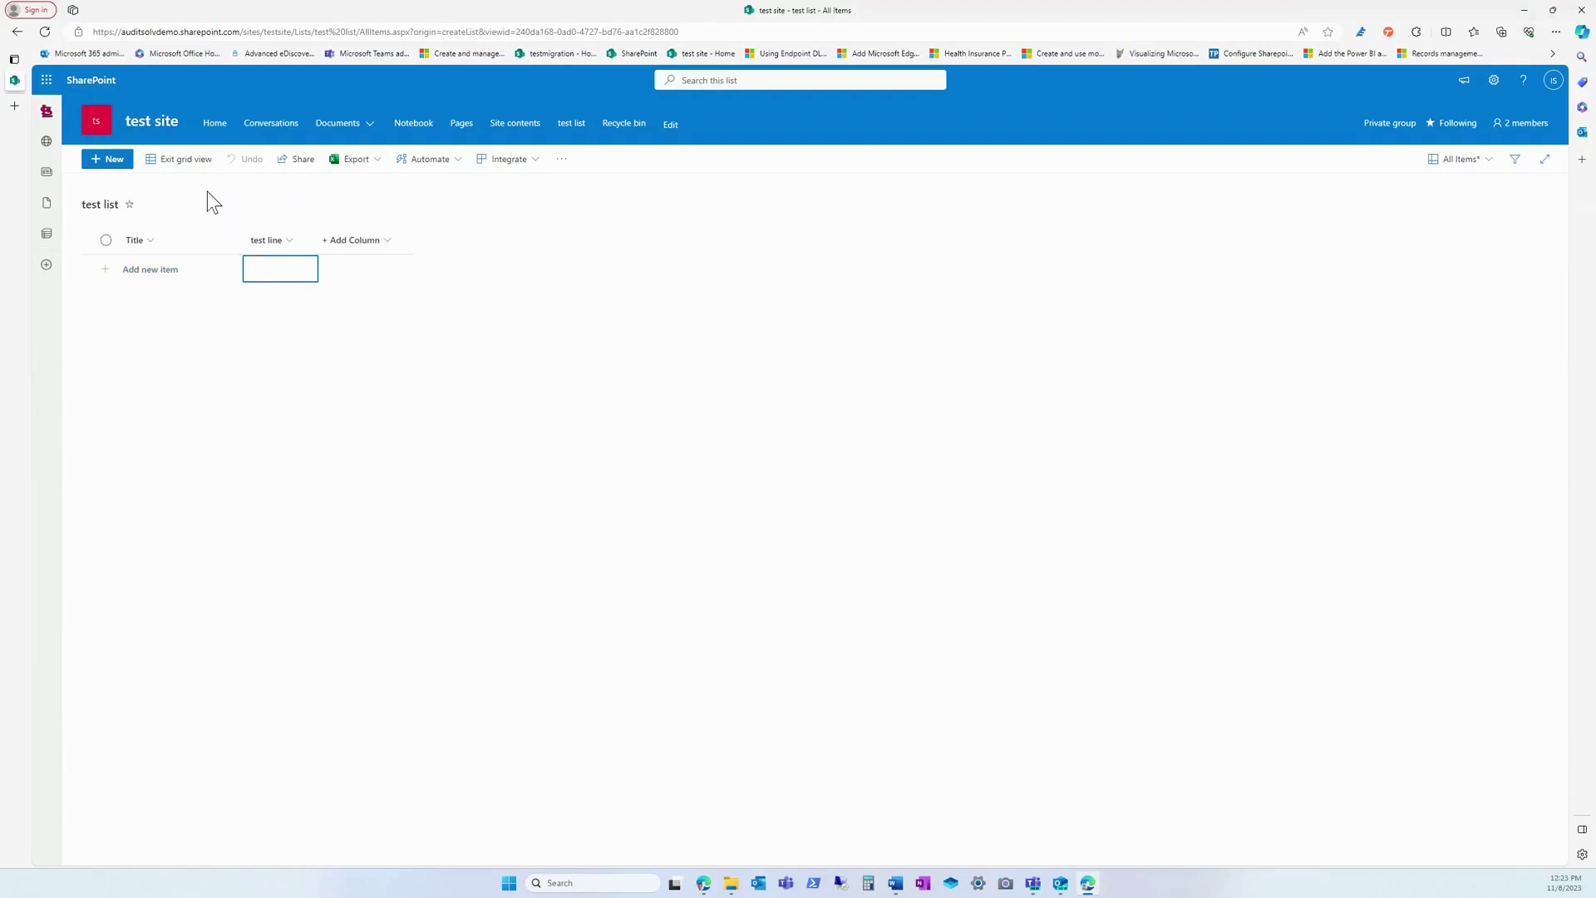
pyautogui.click(178, 161)
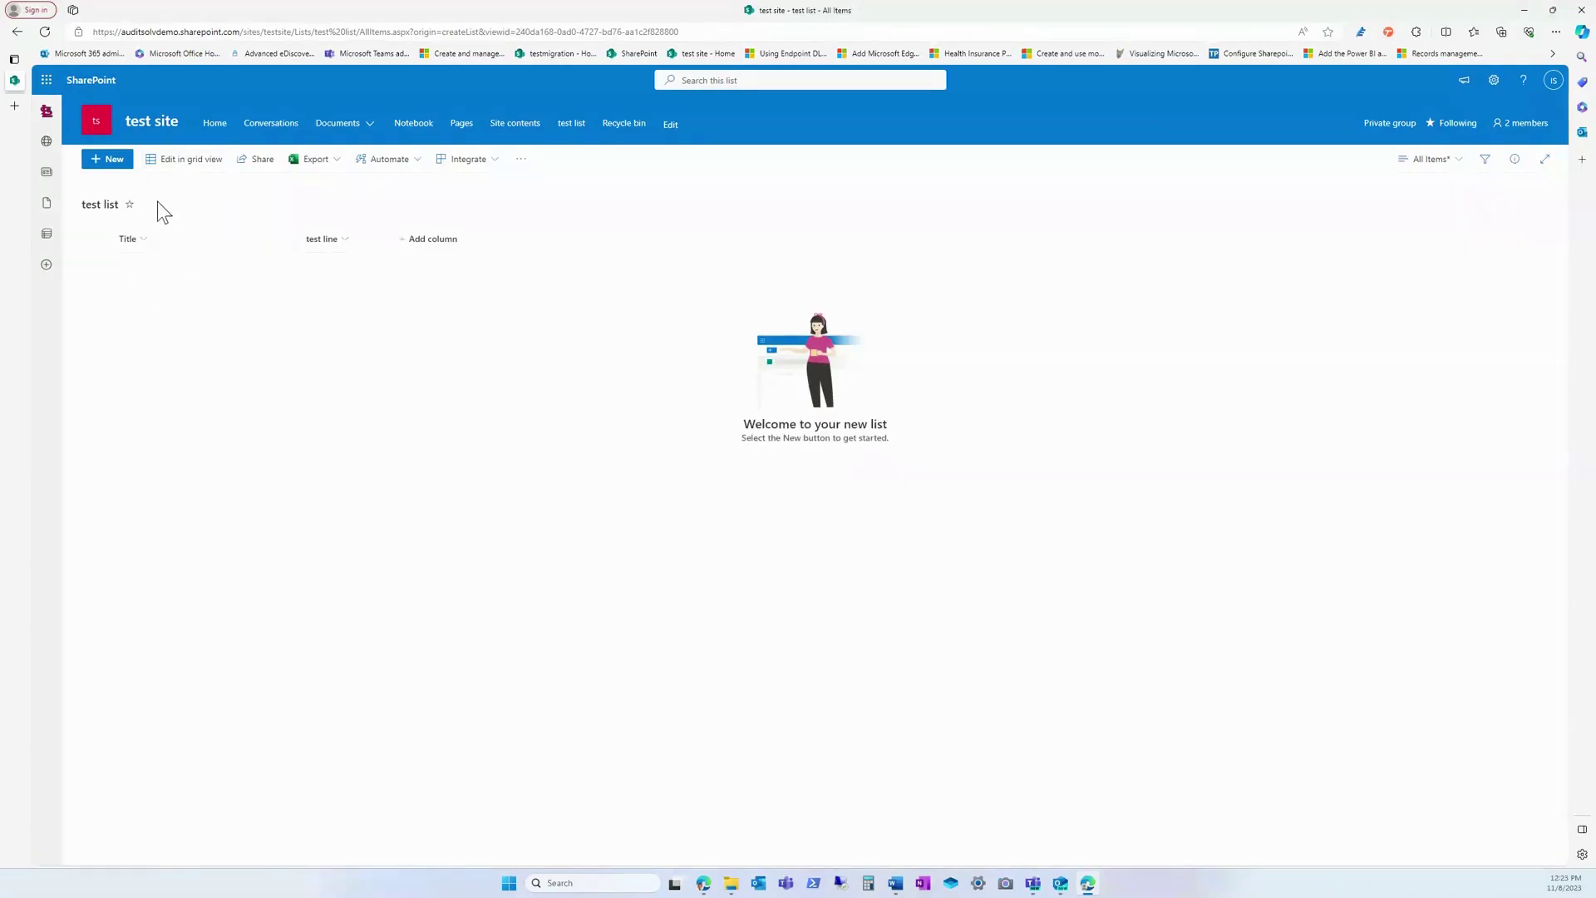
# Add a new list item with the title "test" and the test line value "red", and save it.
pyautogui.click(110, 160)
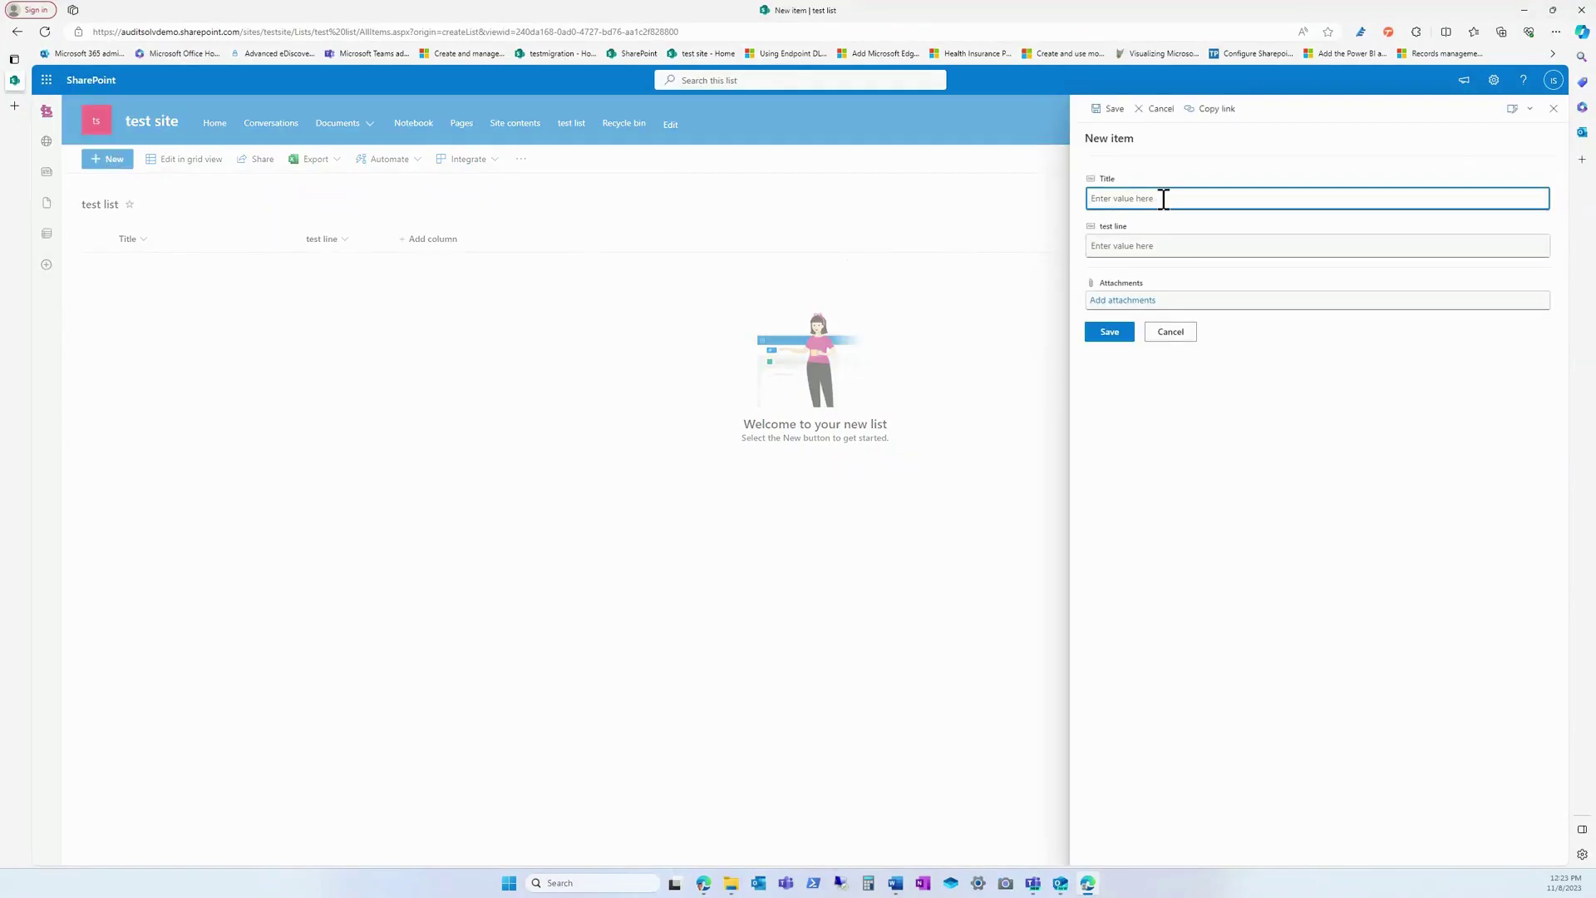
pyautogui.write('test')
pyautogui.click(1175, 250)
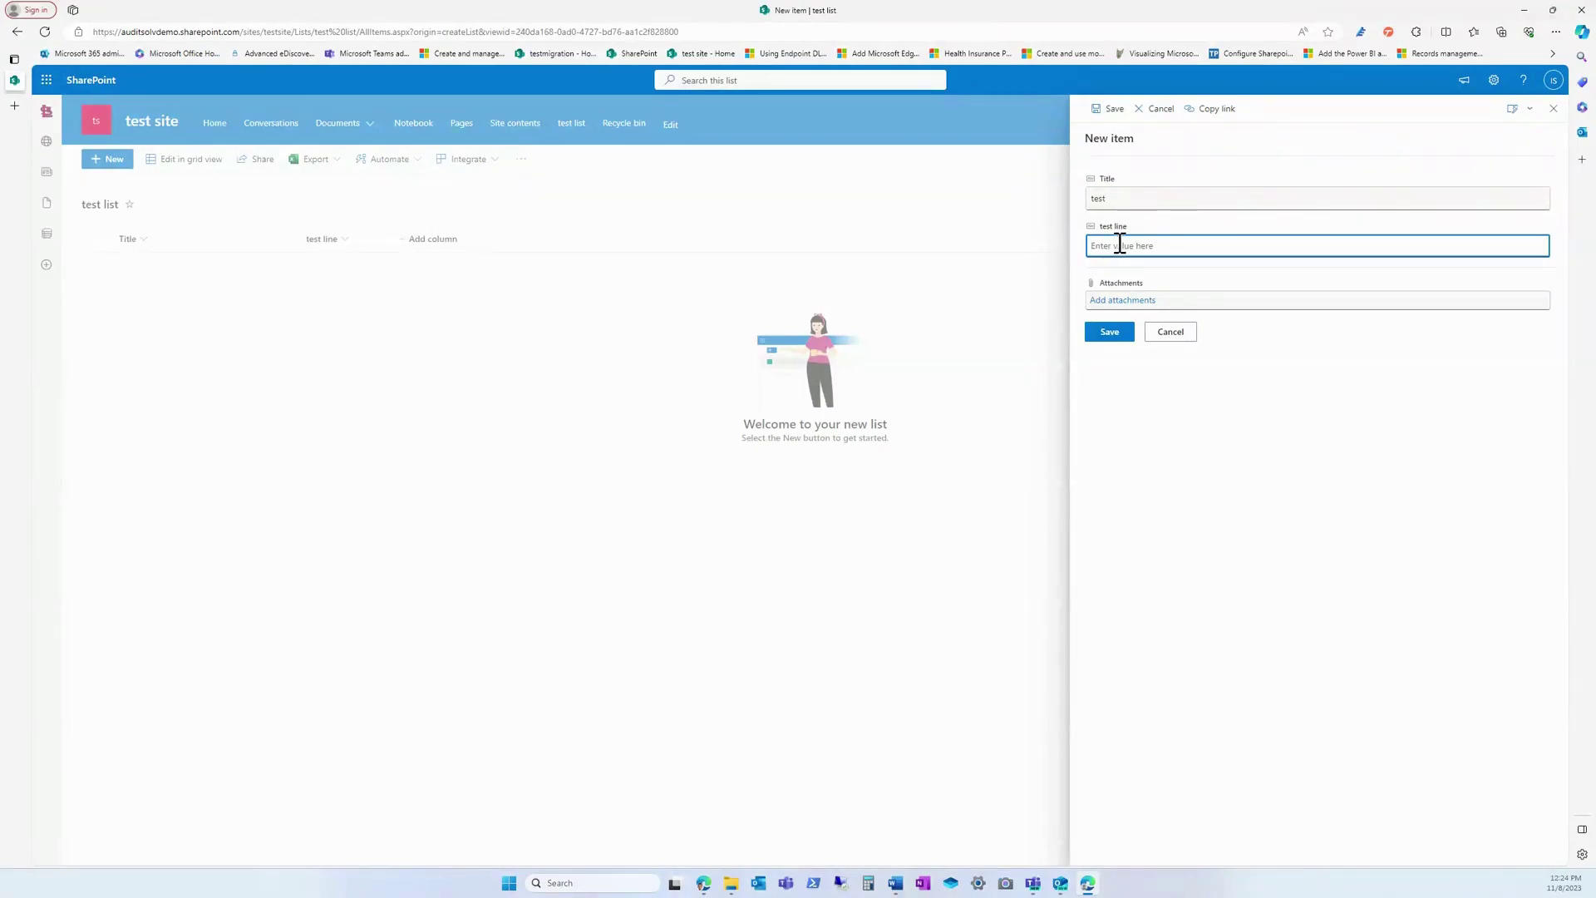
pyautogui.write('red')
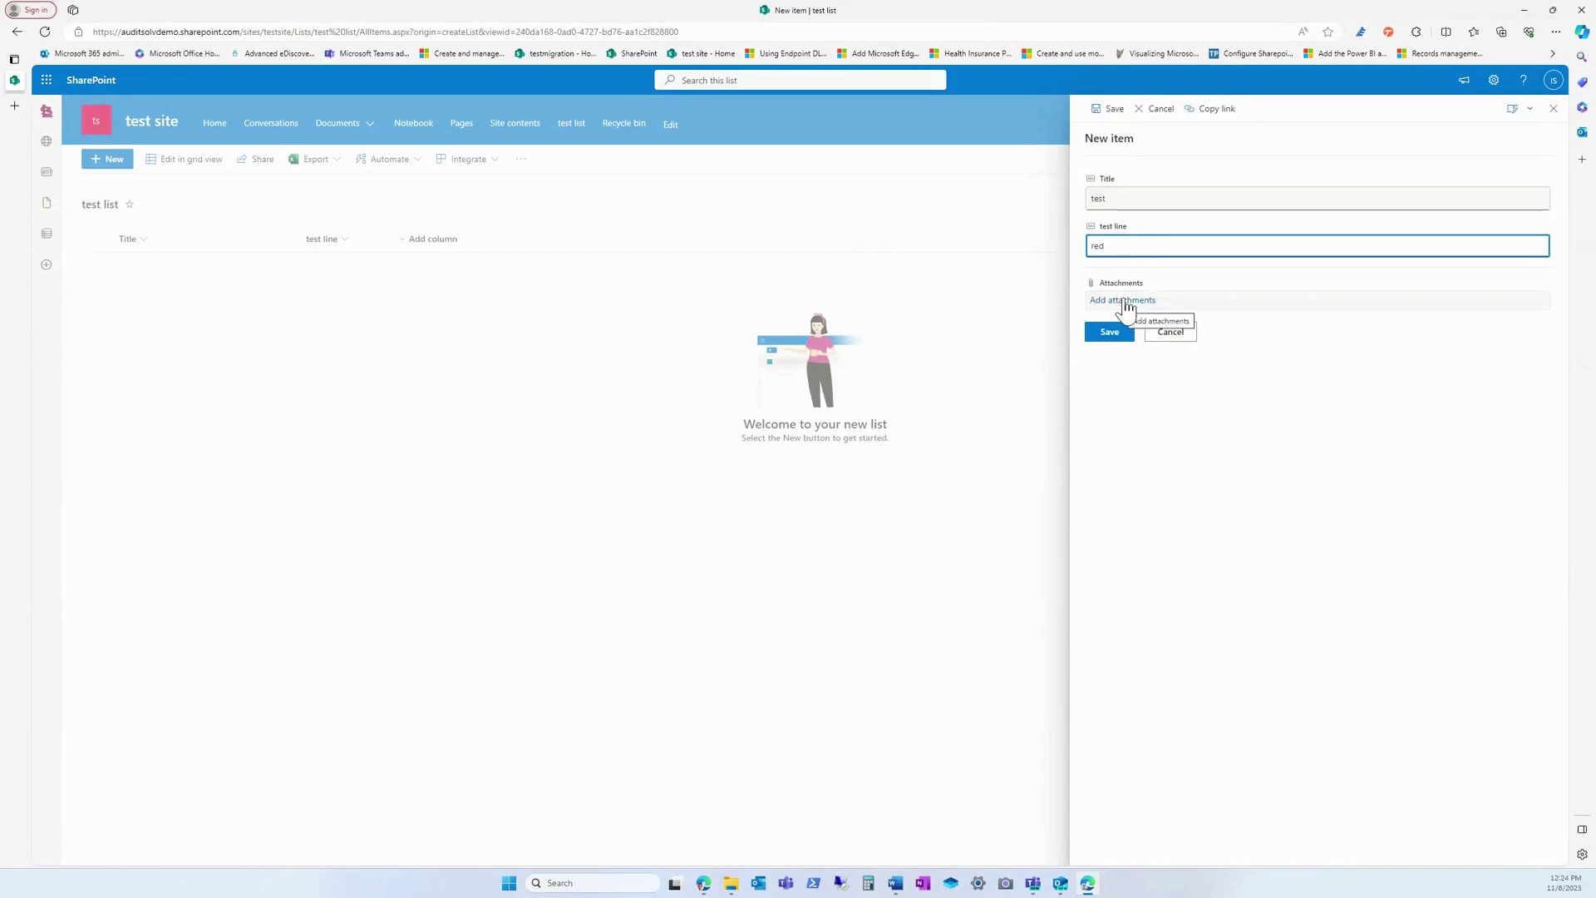
pyautogui.click(1108, 333)
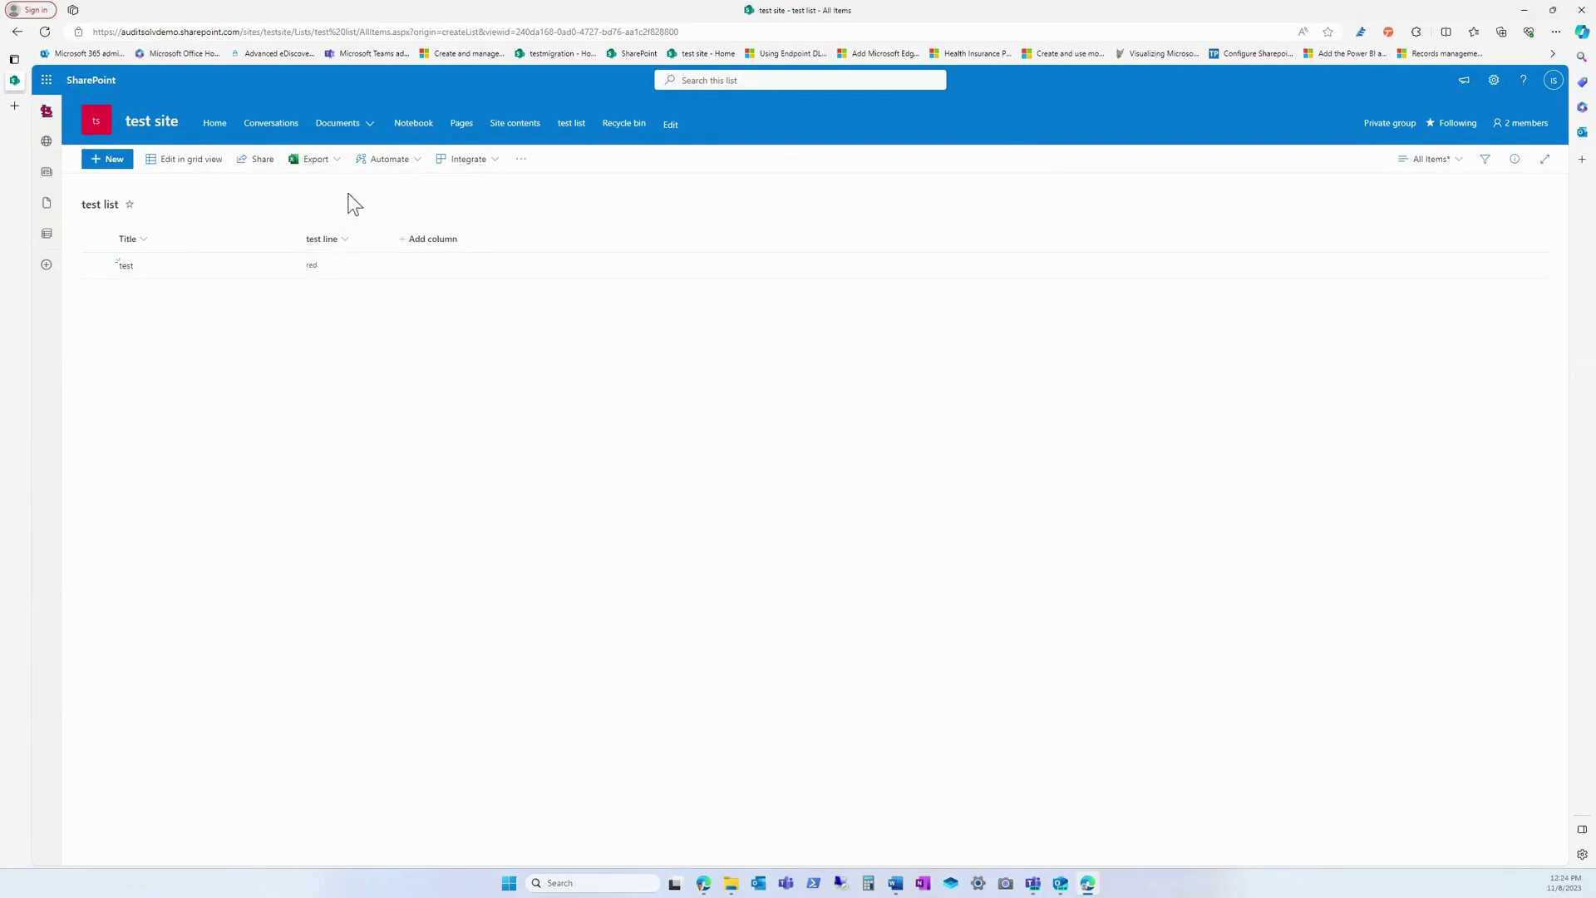
pyautogui.click(333, 166)
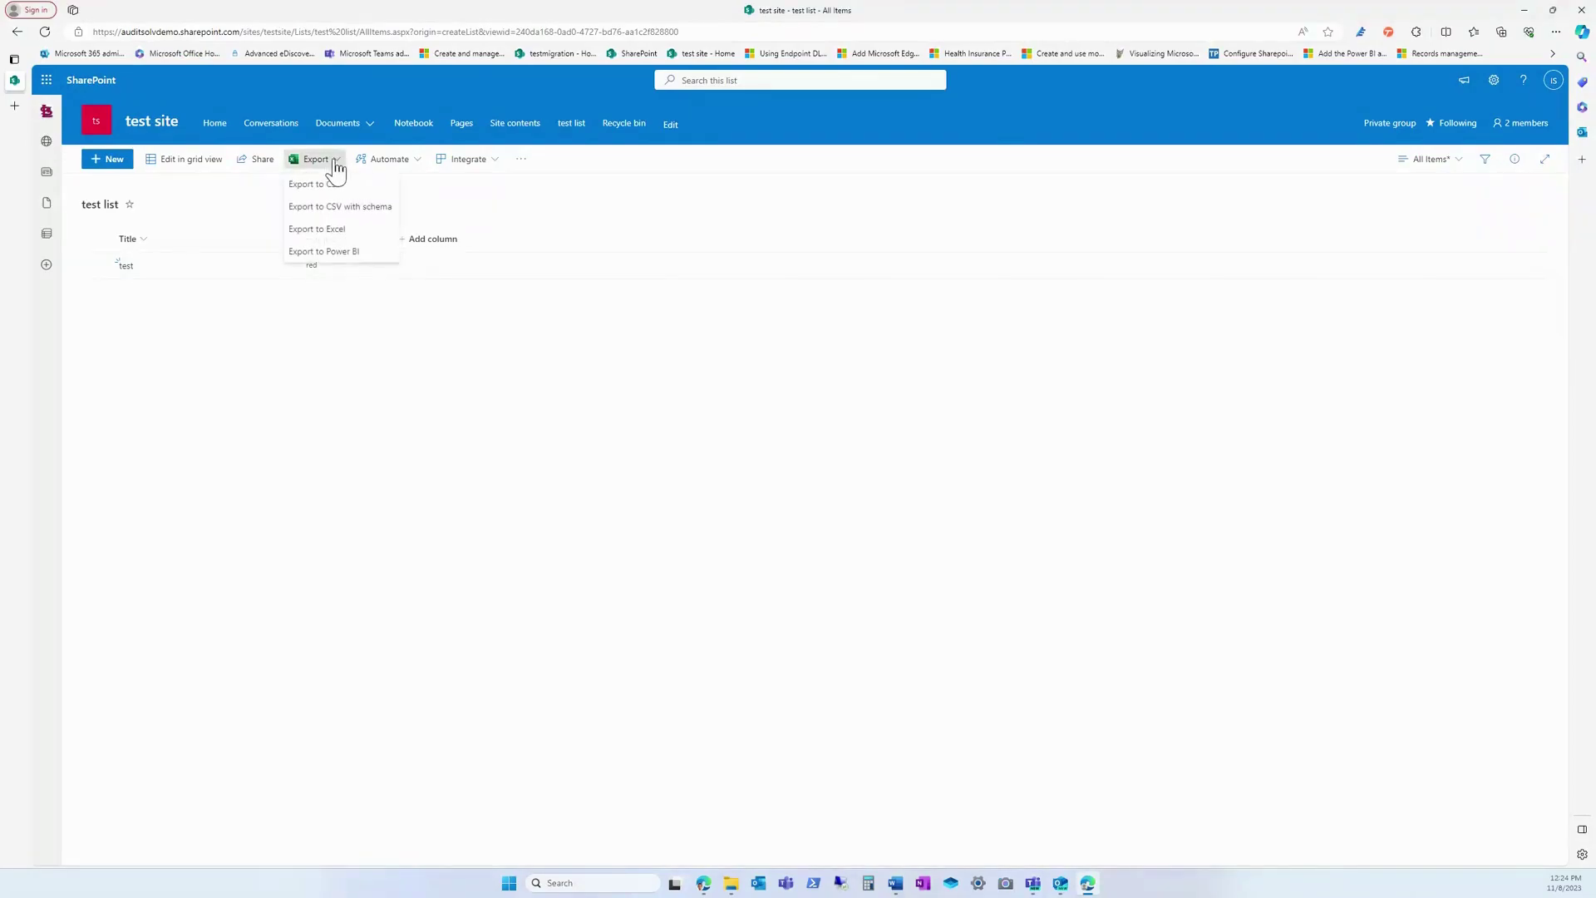
pyautogui.click(239, 190)
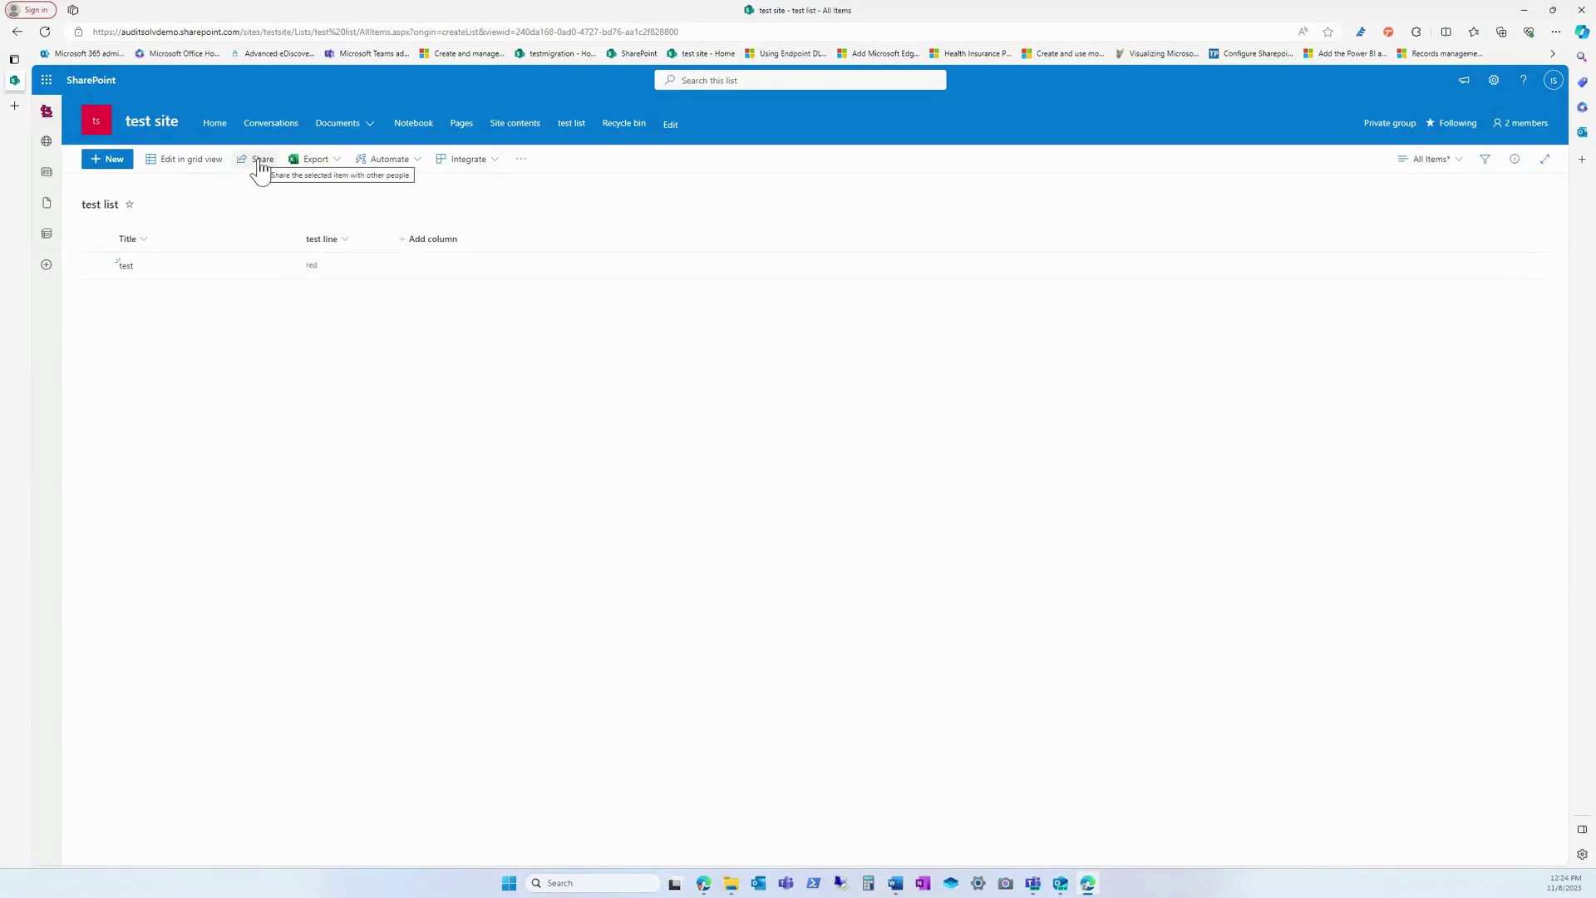
pyautogui.click(408, 173)
pyautogui.moveTo(424, 186)
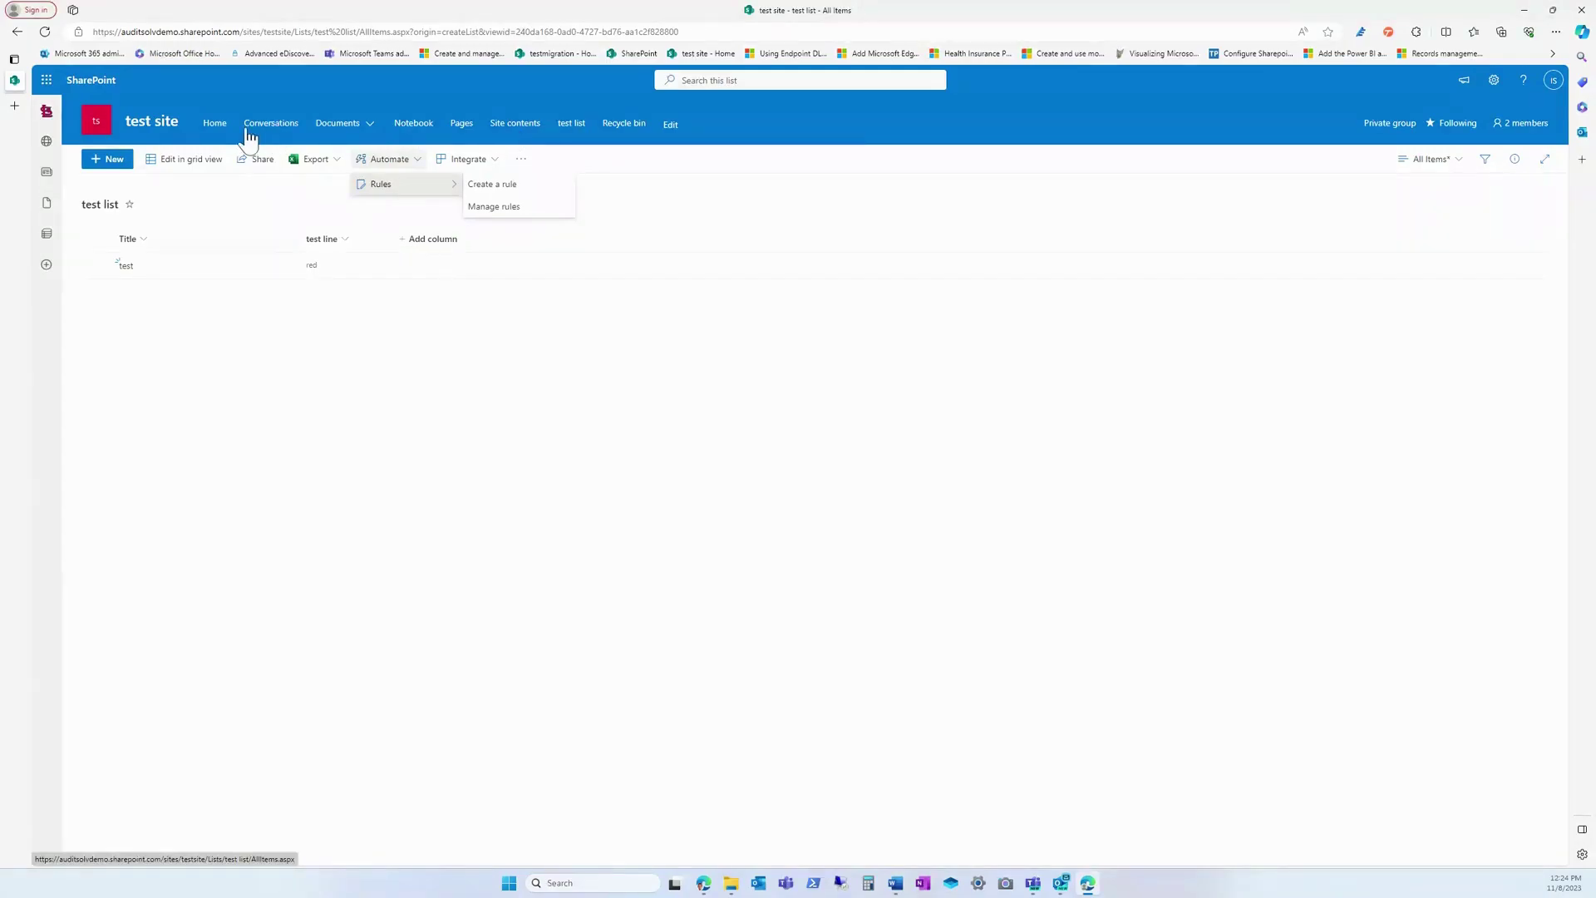
# Return to the home page of the test site.
pyautogui.click(213, 124)
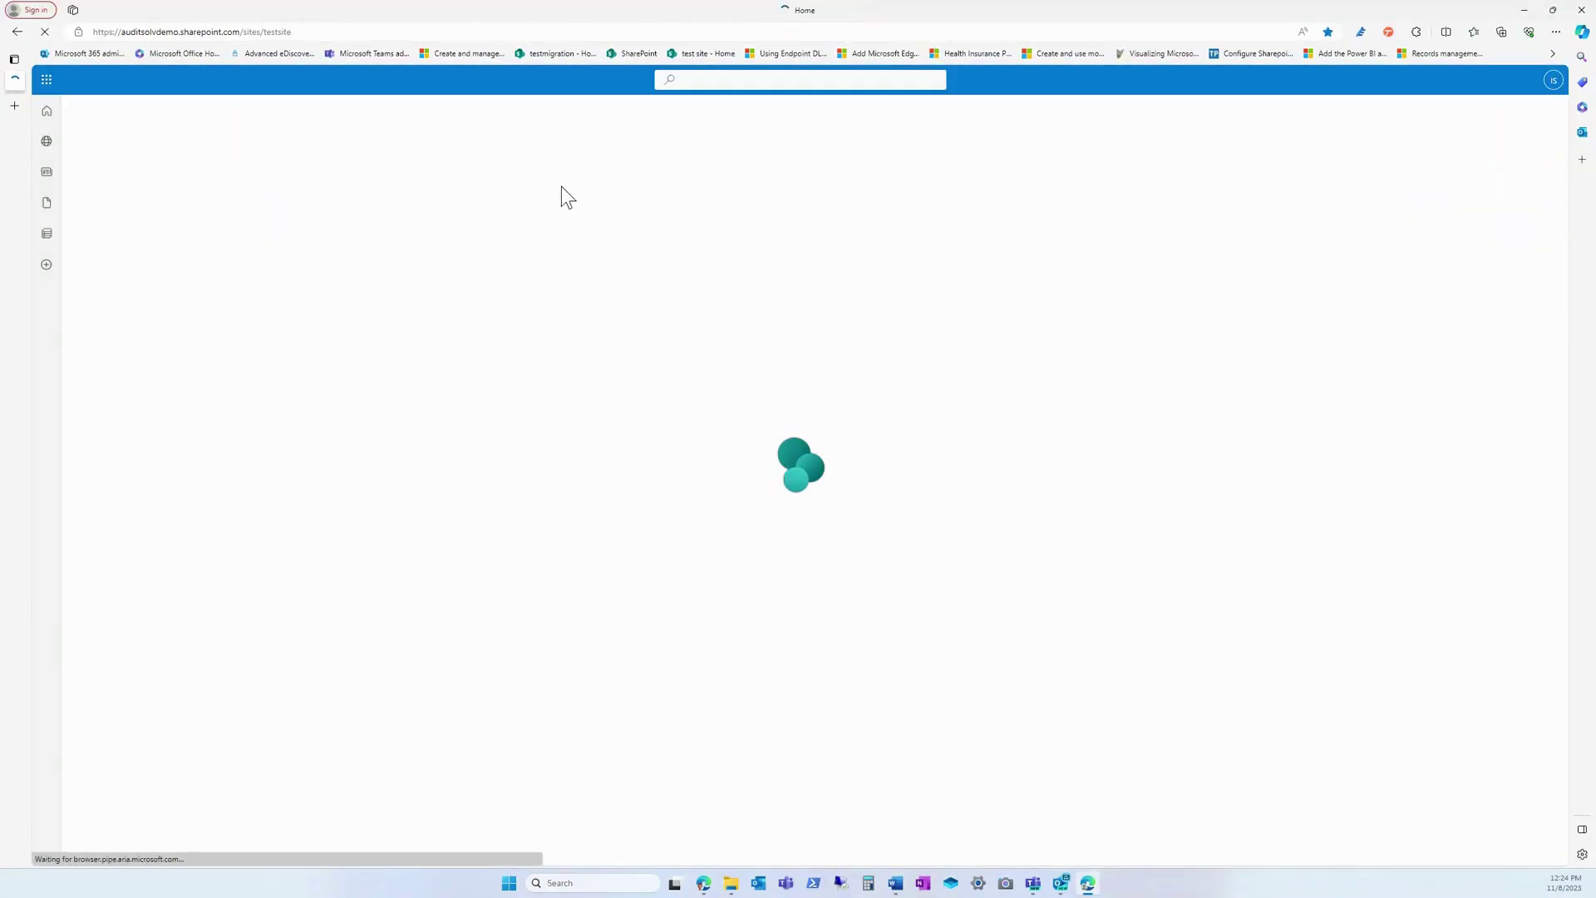